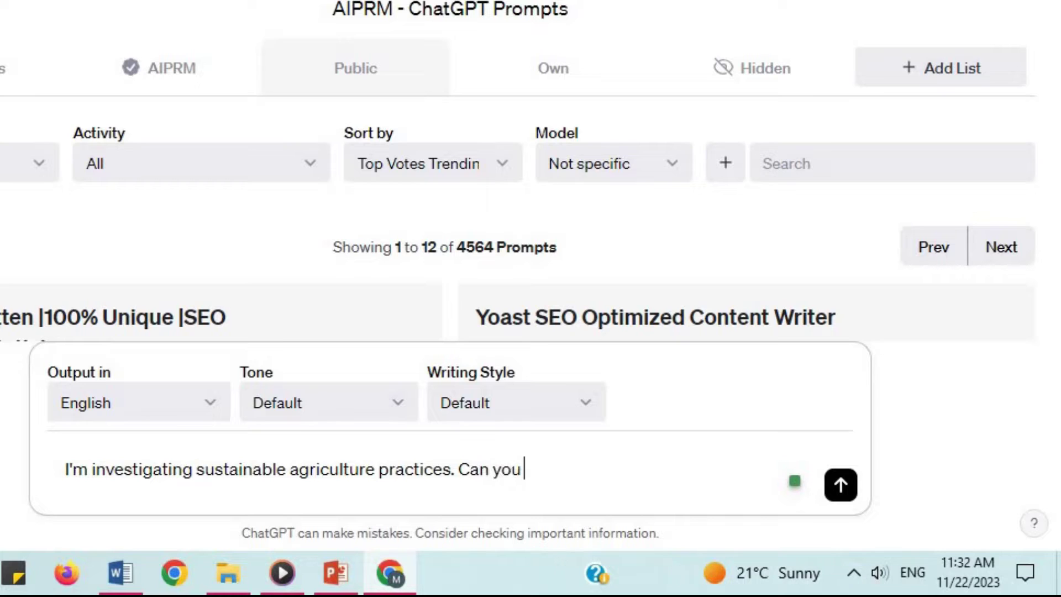
- Send the question asking ChatGPT to clarify agroecology, then highlight the reply's introductory sentence
{"action": "type", "text": "the concept of a"}
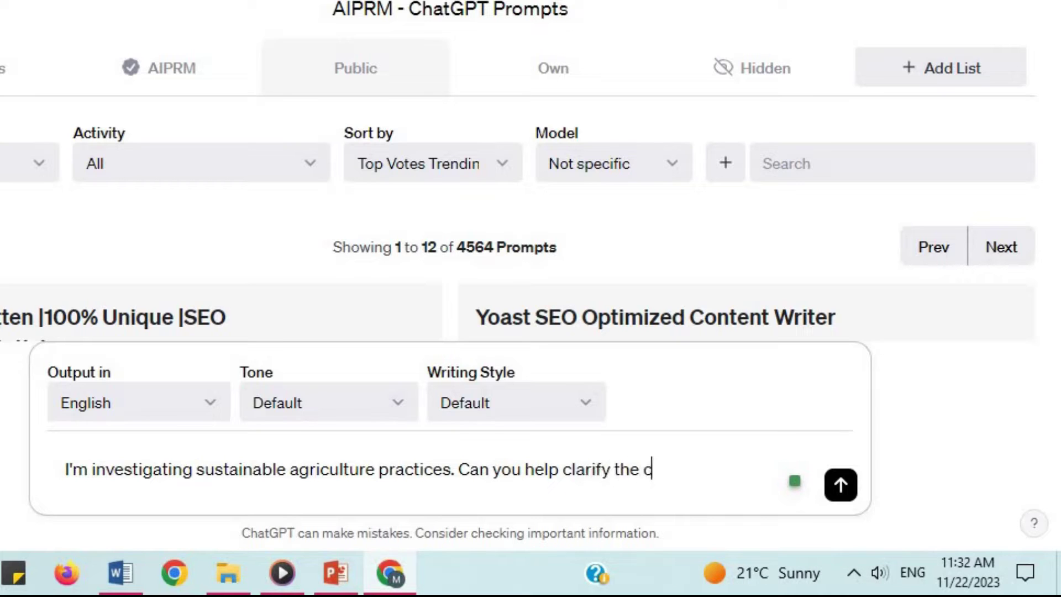
{"action": "type", "text": "groecology?"}
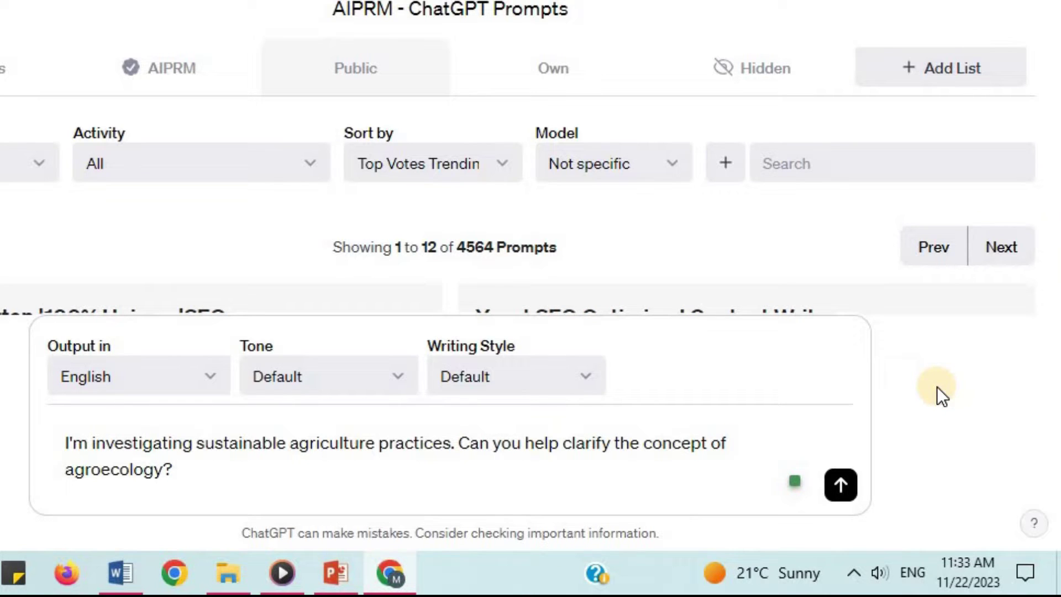
{"action": "key", "text": "Return"}
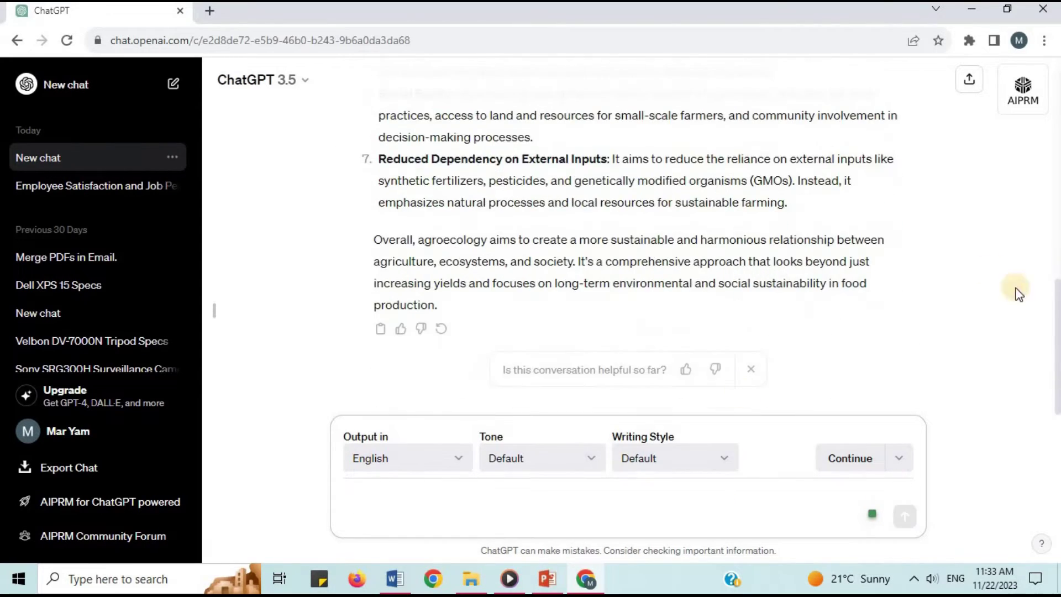
{"action": "left_click_drag", "start_coordinate": [374, 308], "coordinate": [645, 299]}
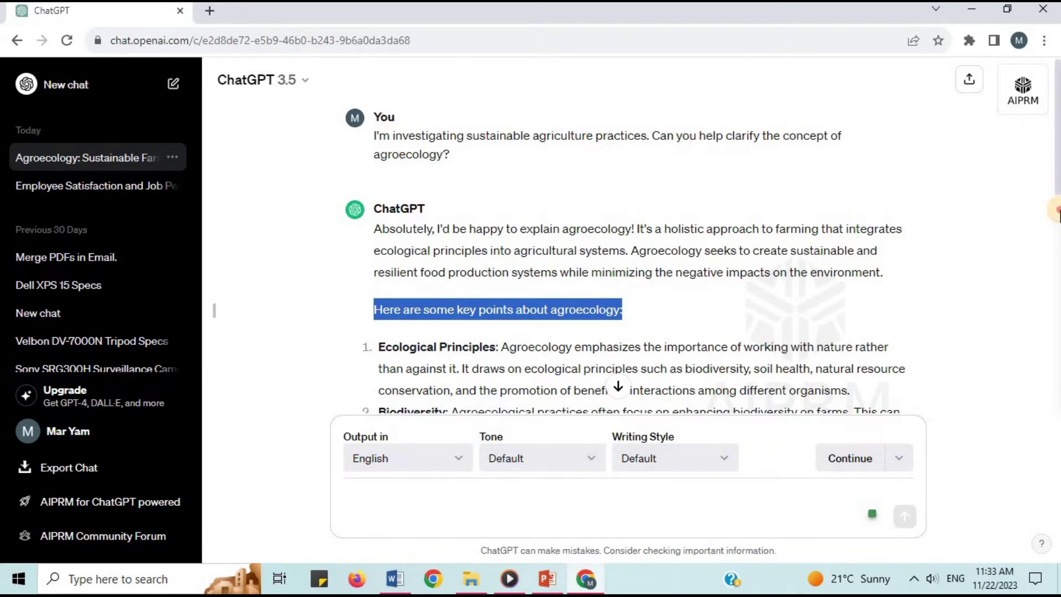
{"action": "left_click_drag", "start_coordinate": [1056, 206], "coordinate": [1057, 267]}
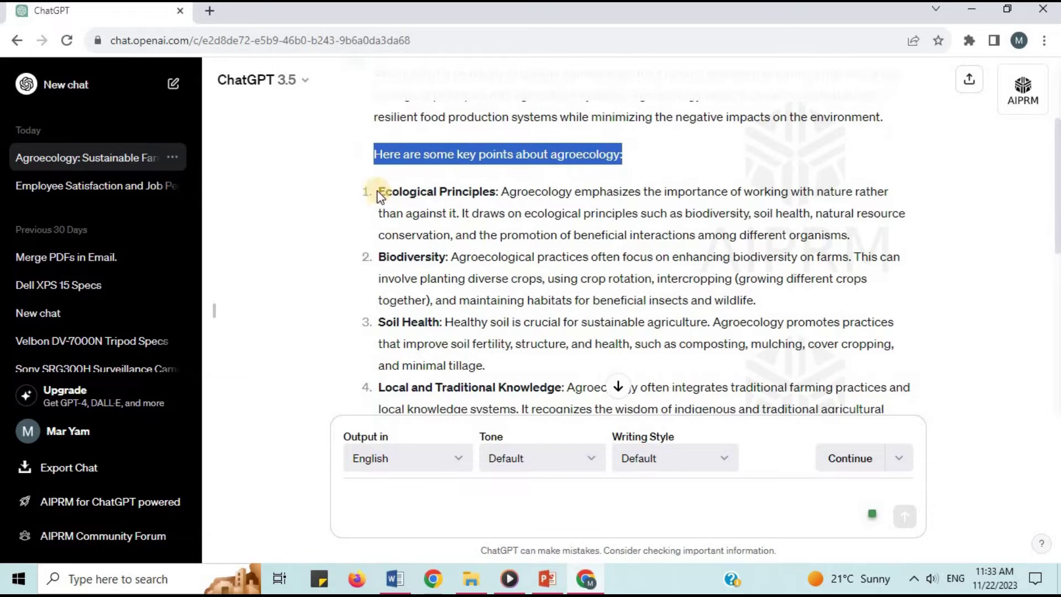
{"action": "left_click_drag", "start_coordinate": [378, 190], "coordinate": [501, 192]}
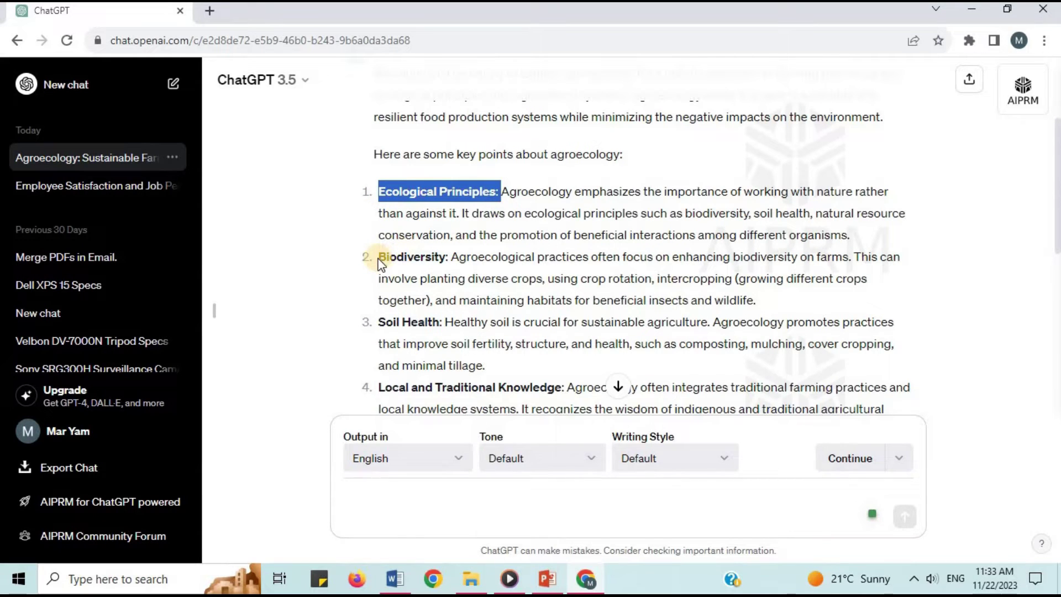
- Highlight the key-point headings, including Biodiversity, Soil Health and Local and Traditional Knowledge
{"action": "left_click_drag", "start_coordinate": [374, 258], "coordinate": [451, 257]}
{"action": "left_click_drag", "start_coordinate": [378, 323], "coordinate": [444, 322]}
{"action": "left_click_drag", "start_coordinate": [378, 387], "coordinate": [565, 390]}
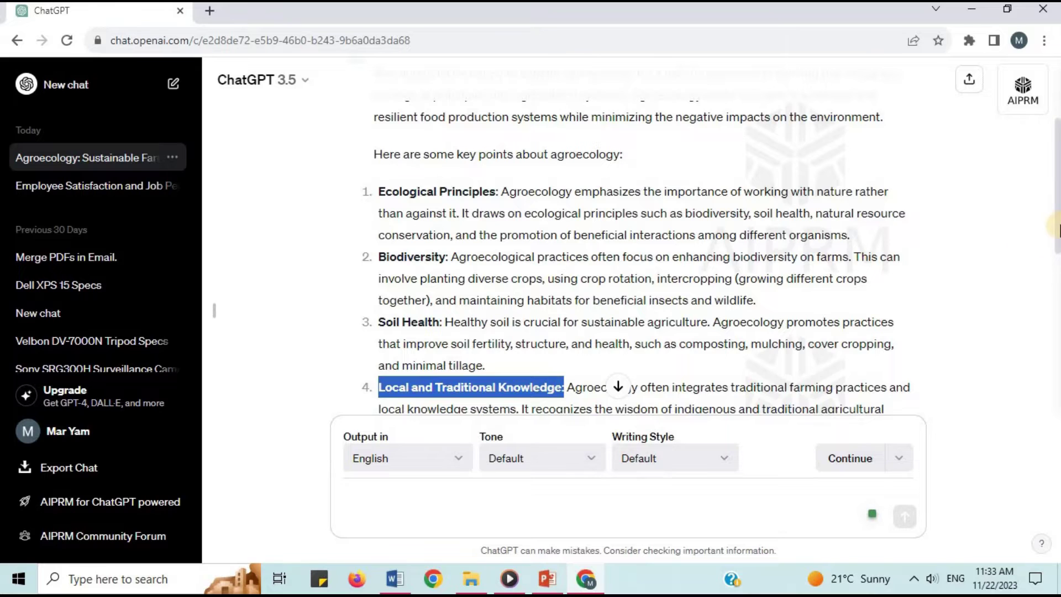
{"action": "left_click_drag", "start_coordinate": [1057, 232], "coordinate": [1057, 325]}
{"action": "left_click_drag", "start_coordinate": [378, 194], "coordinate": [540, 194]}
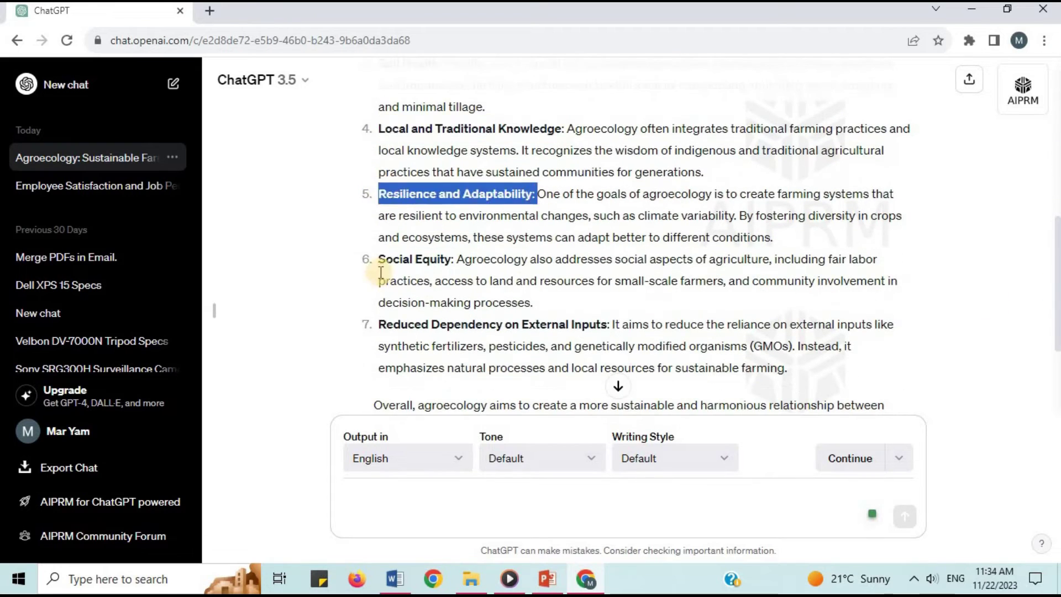
{"action": "left_click_drag", "start_coordinate": [378, 261], "coordinate": [454, 261]}
{"action": "left_click_drag", "start_coordinate": [378, 323], "coordinate": [614, 326]}
{"action": "left_click_drag", "start_coordinate": [1056, 348], "coordinate": [1058, 403]}
{"action": "left_click_drag", "start_coordinate": [414, 237], "coordinate": [474, 294]}
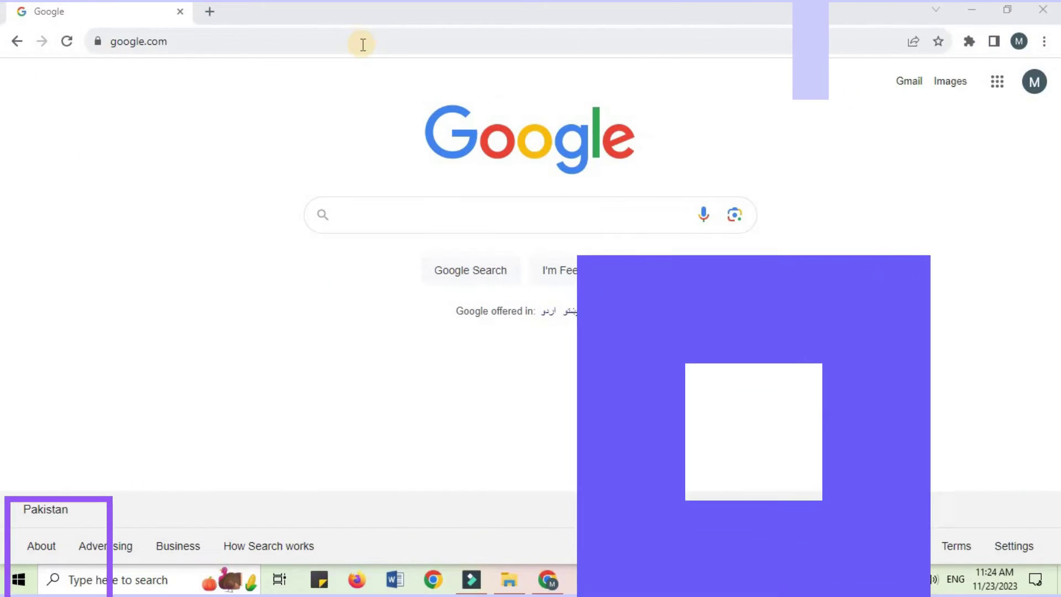
- Replace the google.com address with chat.openai.com and go to the ChatGPT site
{"action": "key", "text": "ctrl+a"}
{"action": "key", "text": "BackSpace"}
{"action": "type", "text": "ch"}
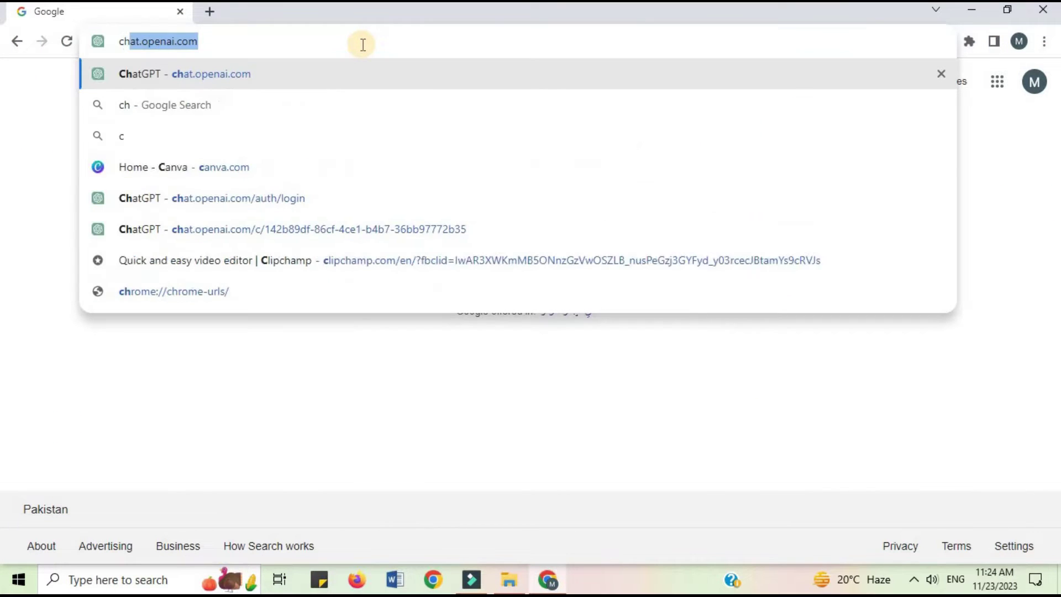
{"action": "type", "text": "at.op"}
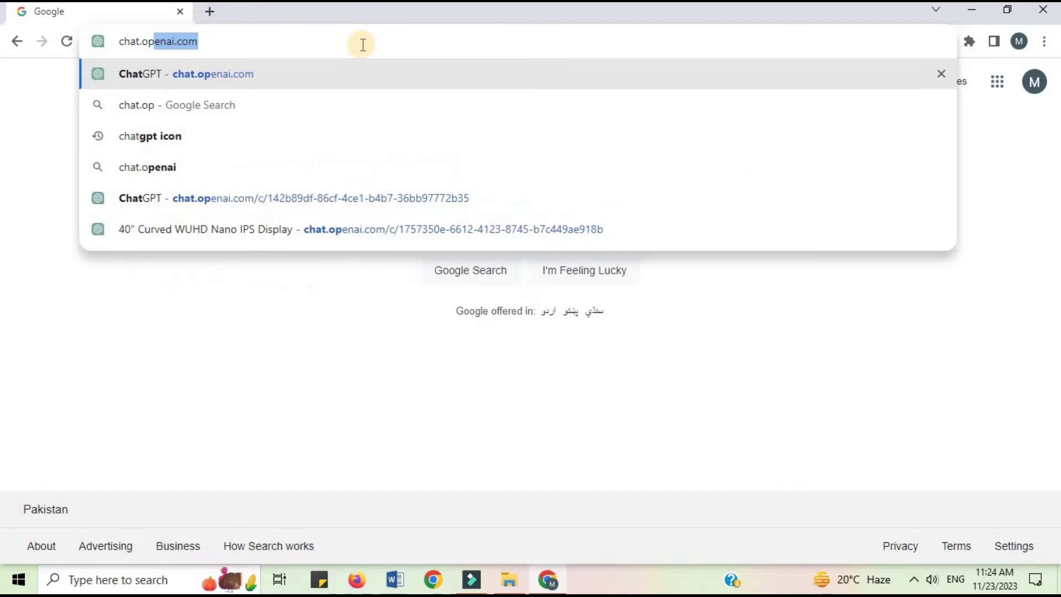
{"action": "type", "text": "enai.com"}
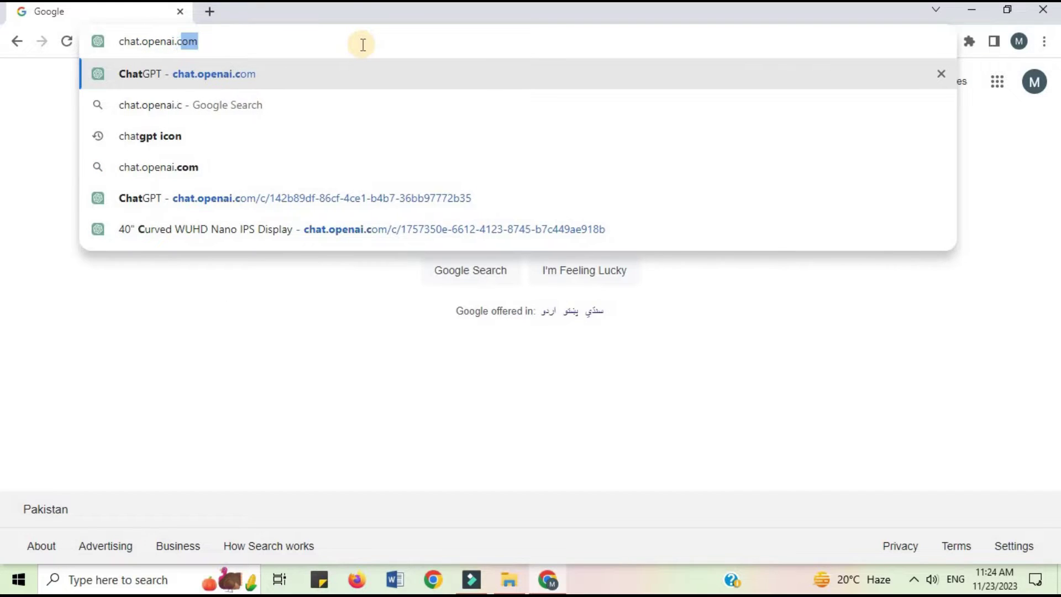
{"action": "left_click", "coordinate": [274, 76]}
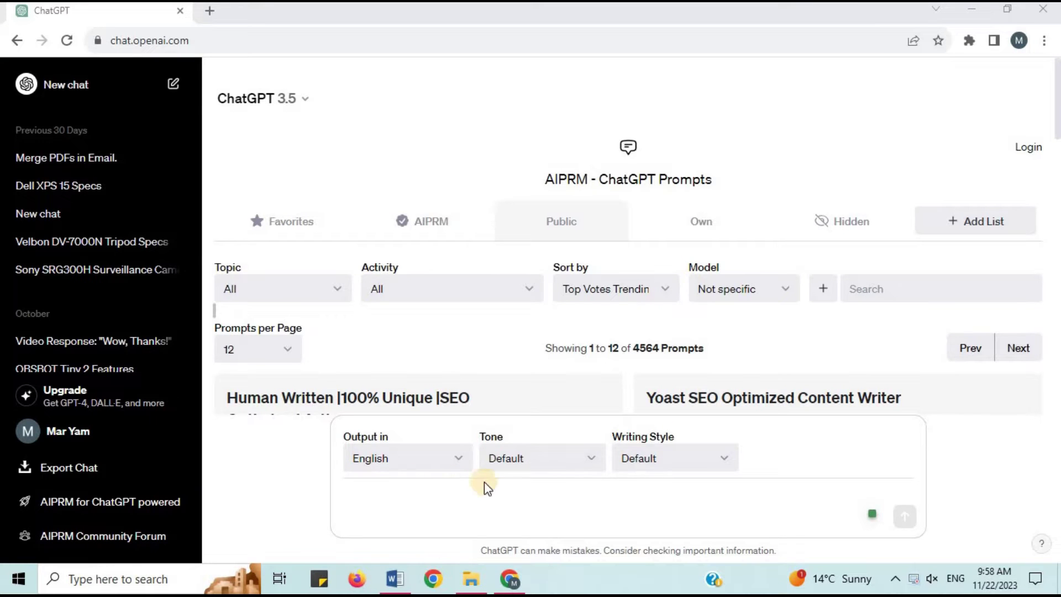
- Send the prompt proposing a positive link between employee satisfaction (IV) and job performance (DV)
{"action": "type", "text": "I p"}
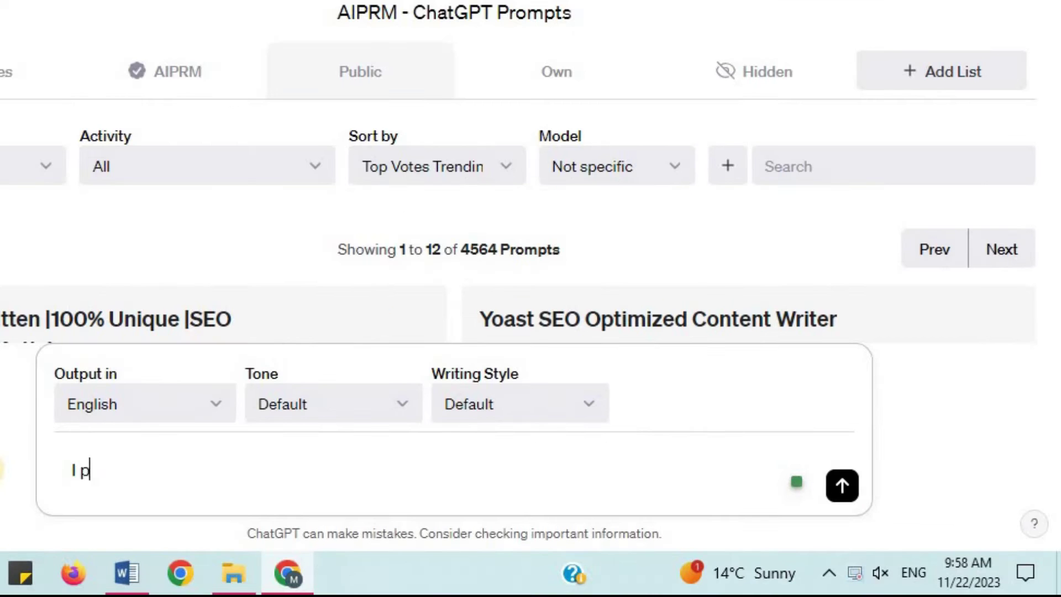
{"action": "type", "text": "ropose a positive rela"}
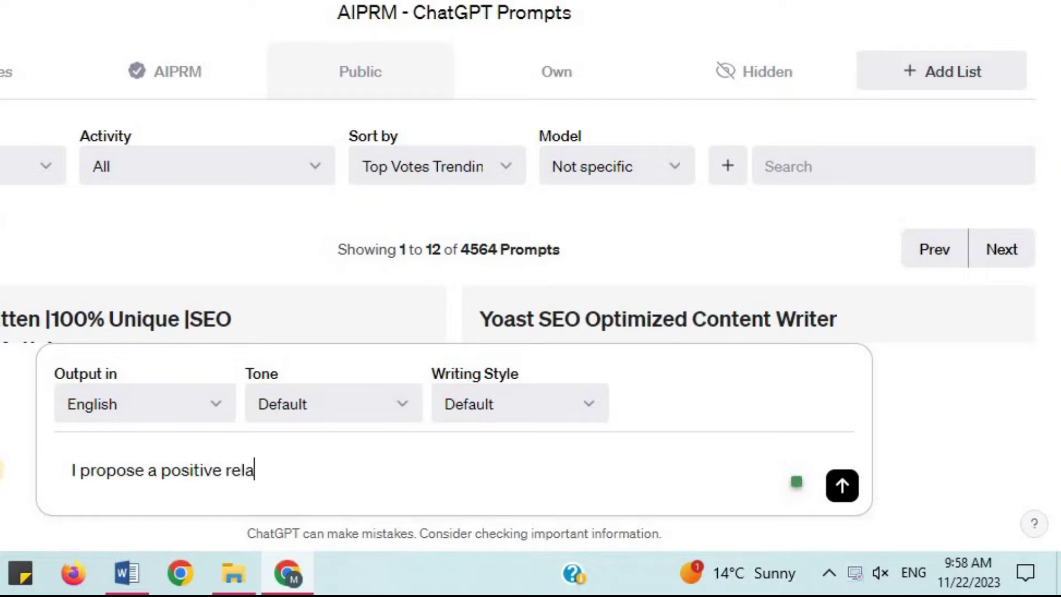
{"action": "type", "text": "tionship betwee"}
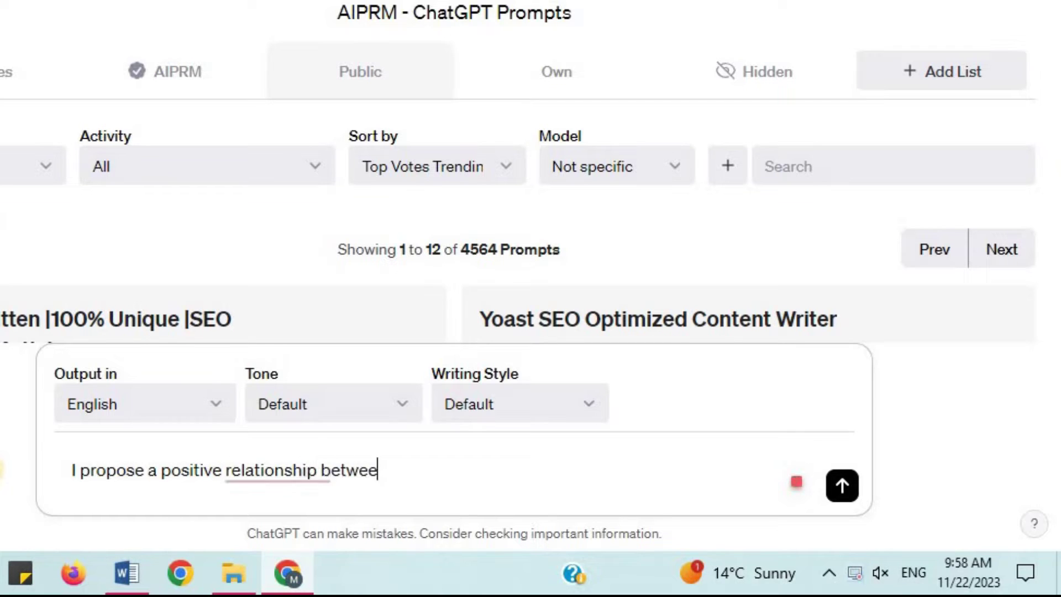
{"action": "type", "text": "n employee sati"}
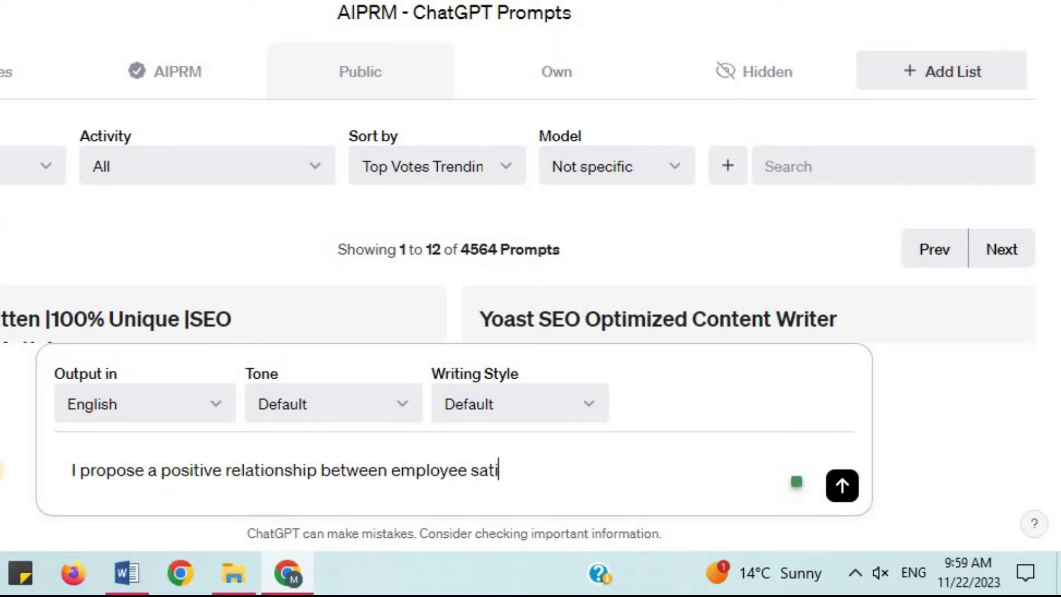
{"action": "type", "text": "sfaction (IV)"}
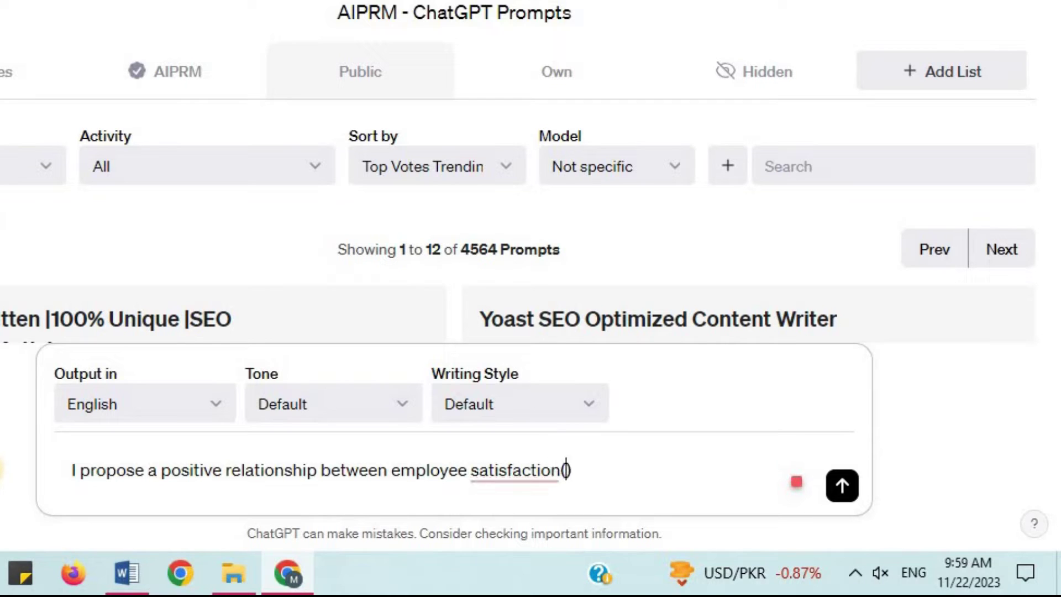
{"action": "type", "text": " an"}
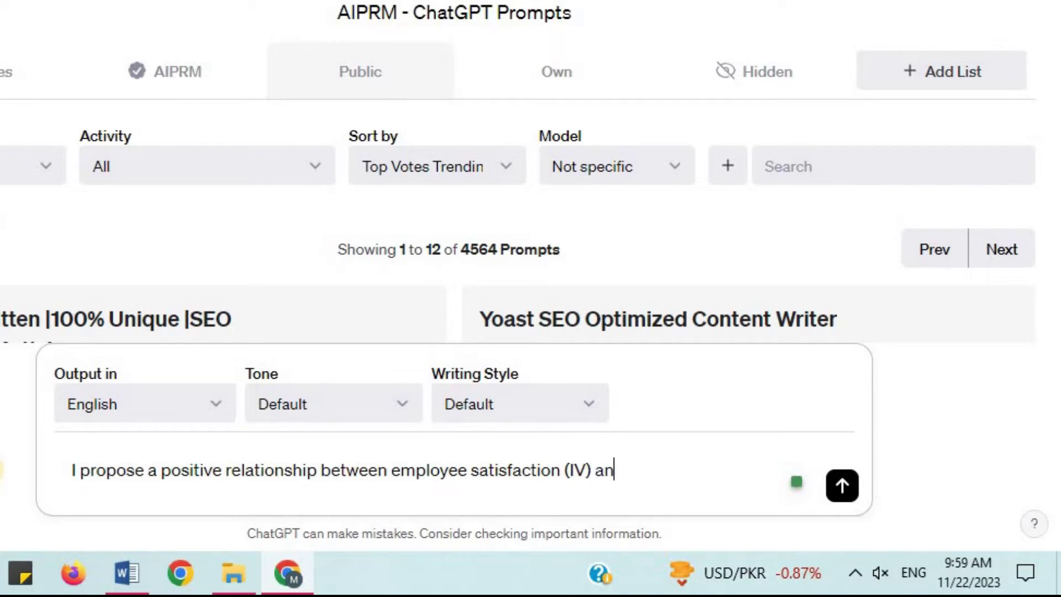
{"action": "type", "text": "d job perform"}
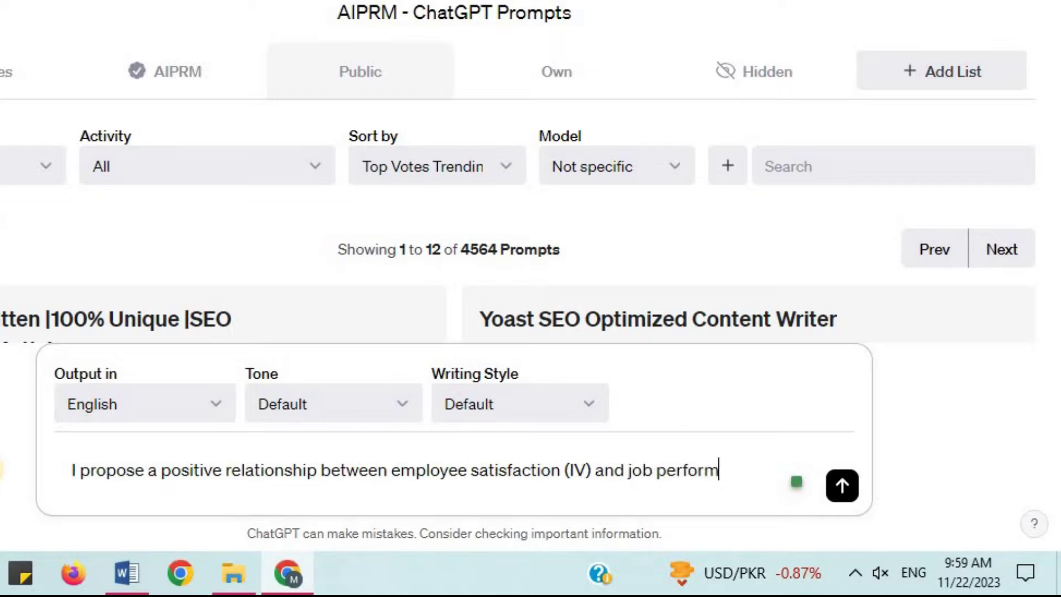
{"action": "type", "text": "ance (DV)"}
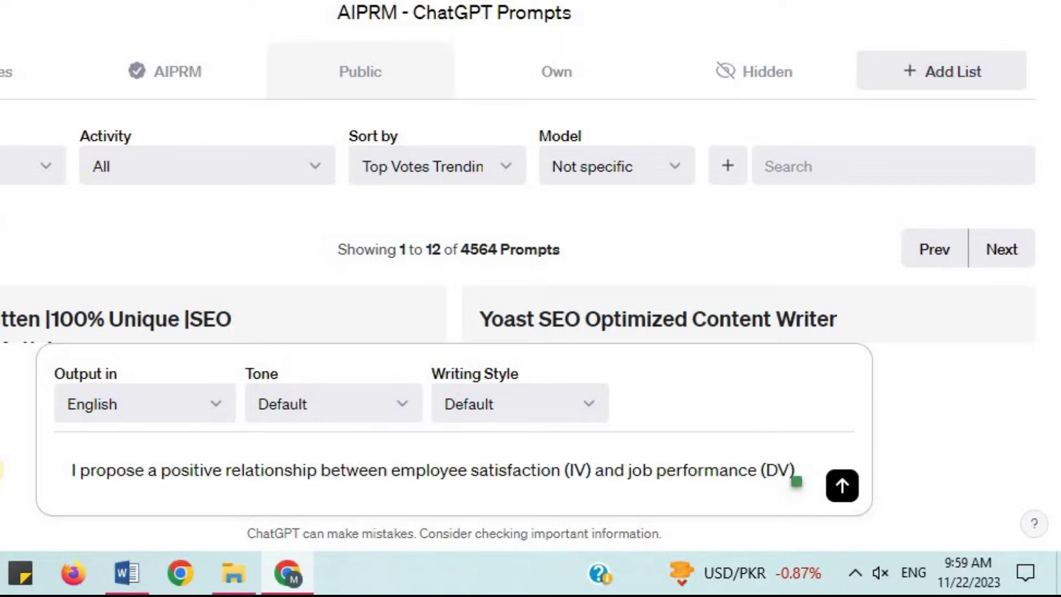
{"action": "type", "text": ". Can you pr"}
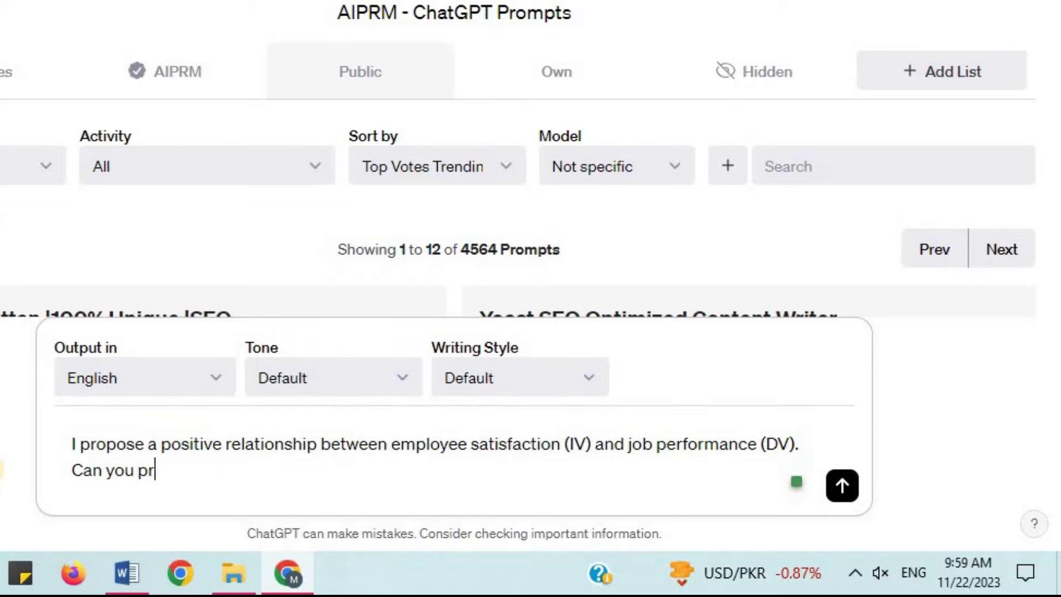
{"action": "type", "text": "ovide me with the hypothesis?"}
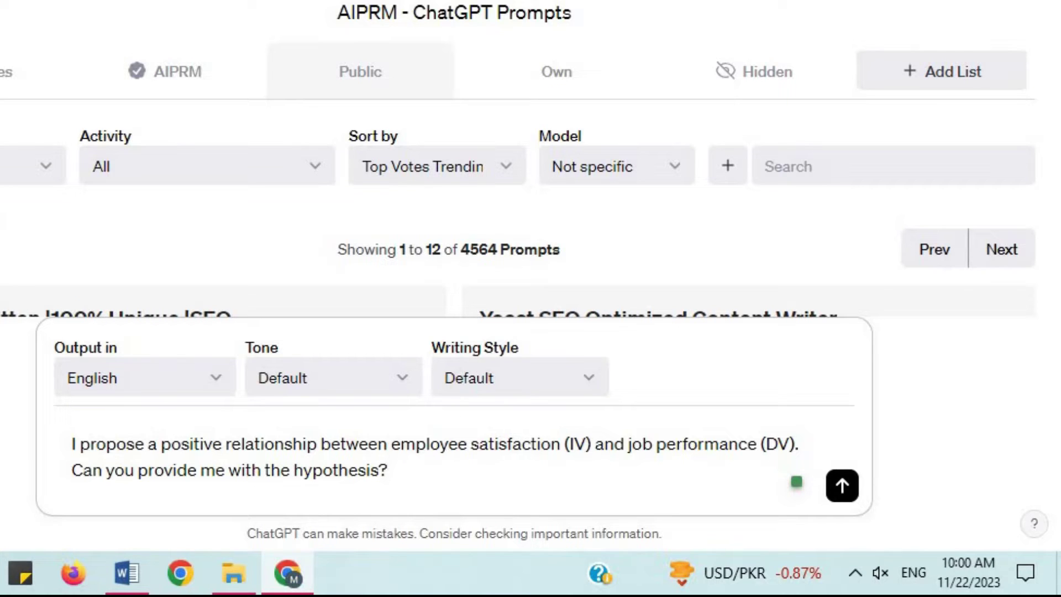
{"action": "key", "text": "Return"}
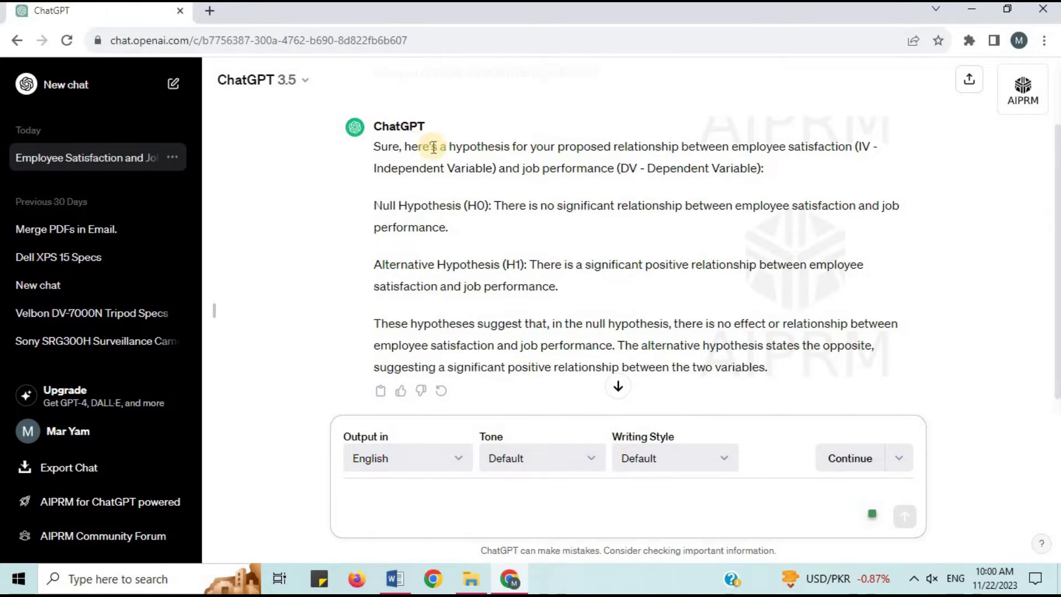
{"action": "left_click_drag", "start_coordinate": [404, 146], "coordinate": [554, 146]}
{"action": "left_click_drag", "start_coordinate": [672, 174], "coordinate": [806, 173]}
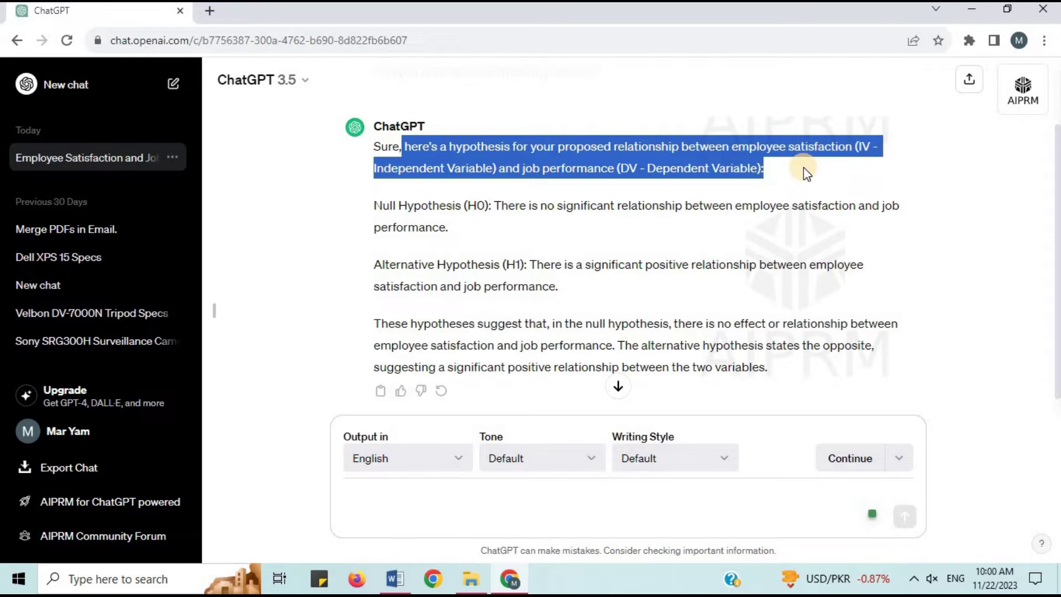
{"action": "left_click", "coordinate": [516, 263]}
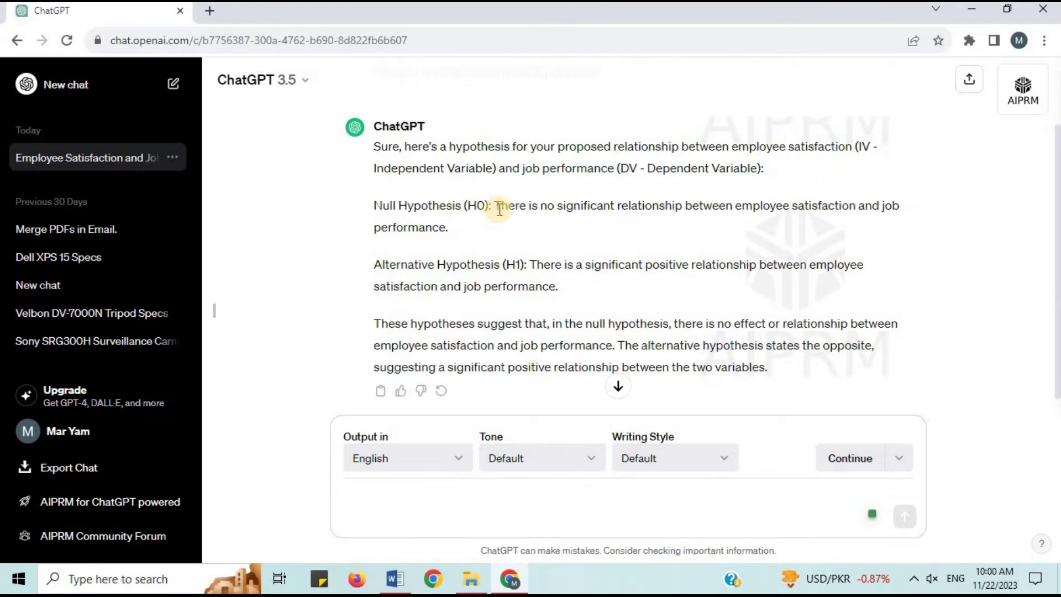
{"action": "left_click_drag", "start_coordinate": [372, 205], "coordinate": [462, 208]}
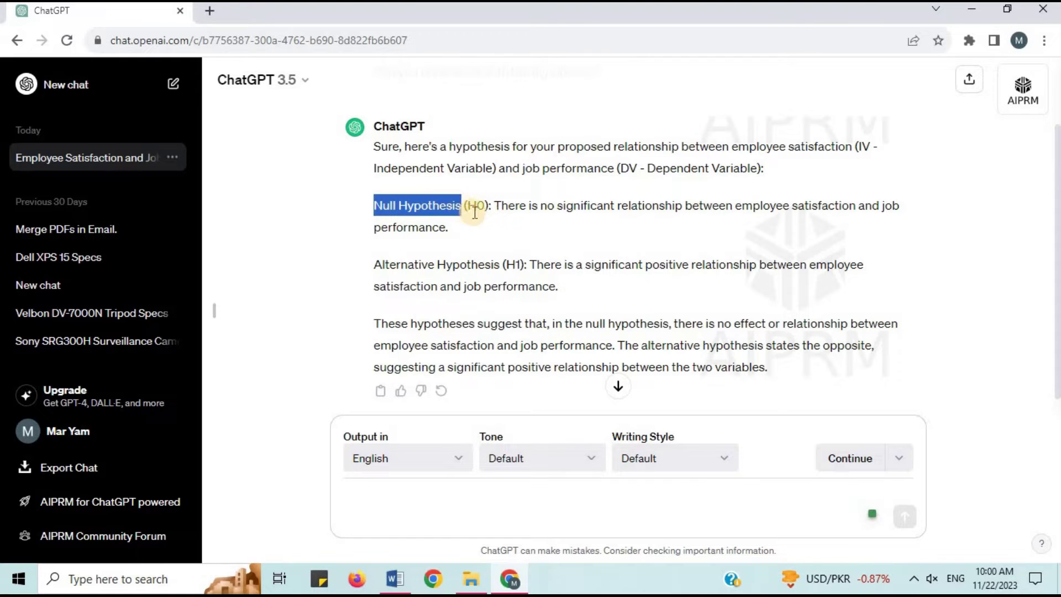
{"action": "left_click_drag", "start_coordinate": [372, 264], "coordinate": [503, 268]}
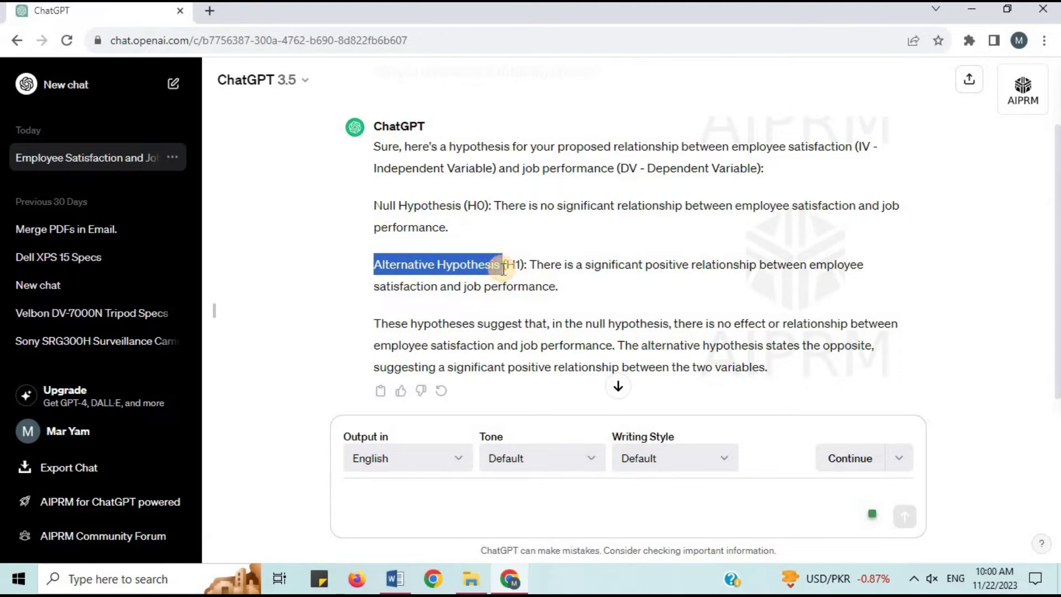
{"action": "left_click", "coordinate": [513, 300]}
{"action": "scroll", "coordinate": [442, 304], "scroll_direction": "down", "scroll_amount": 1}
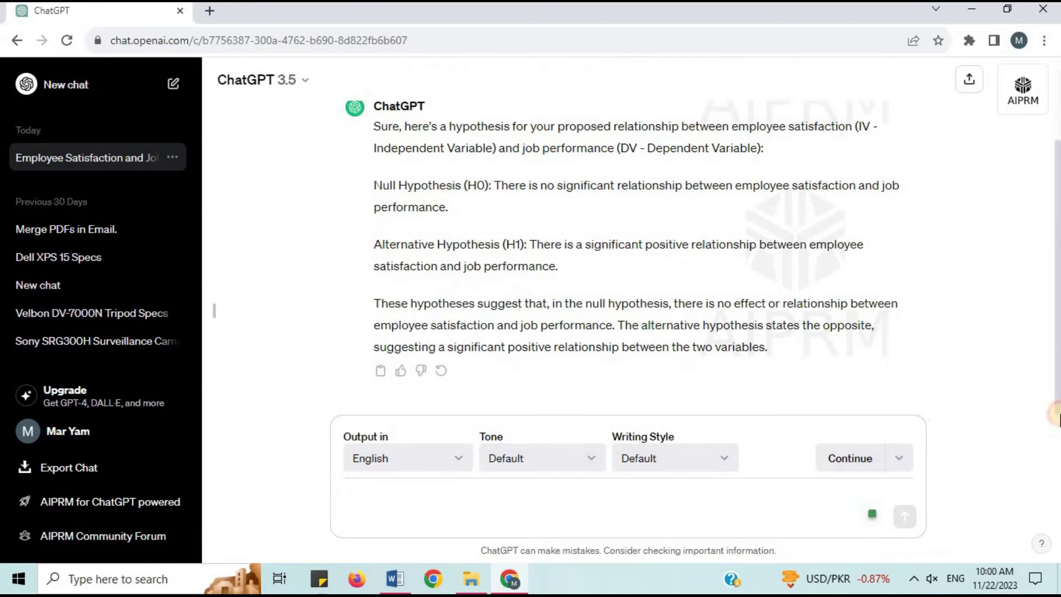
{"action": "left_click_drag", "start_coordinate": [374, 304], "coordinate": [809, 348]}
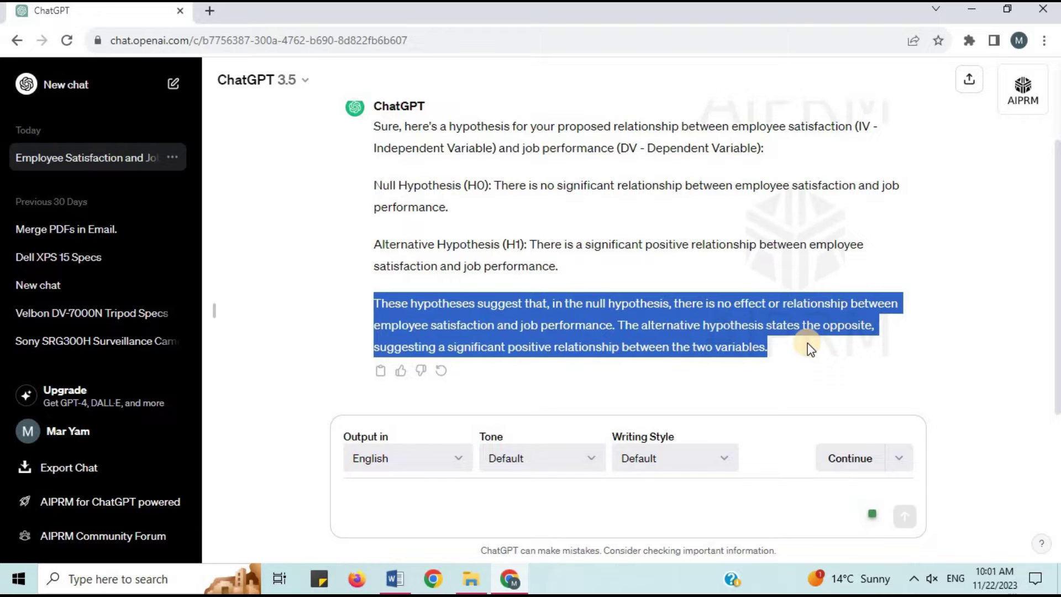
{"action": "left_click", "coordinate": [807, 342]}
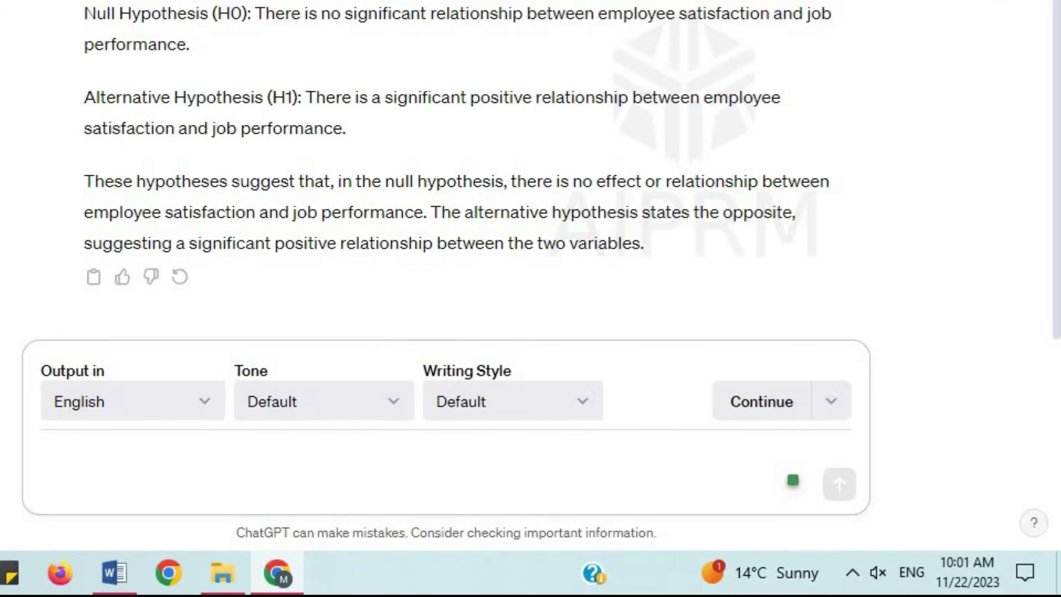
- Send the prompt on leadership style (IV), team productivity (DV) and communication effectiveness as mediator
{"action": "type", "text": "I propo"}
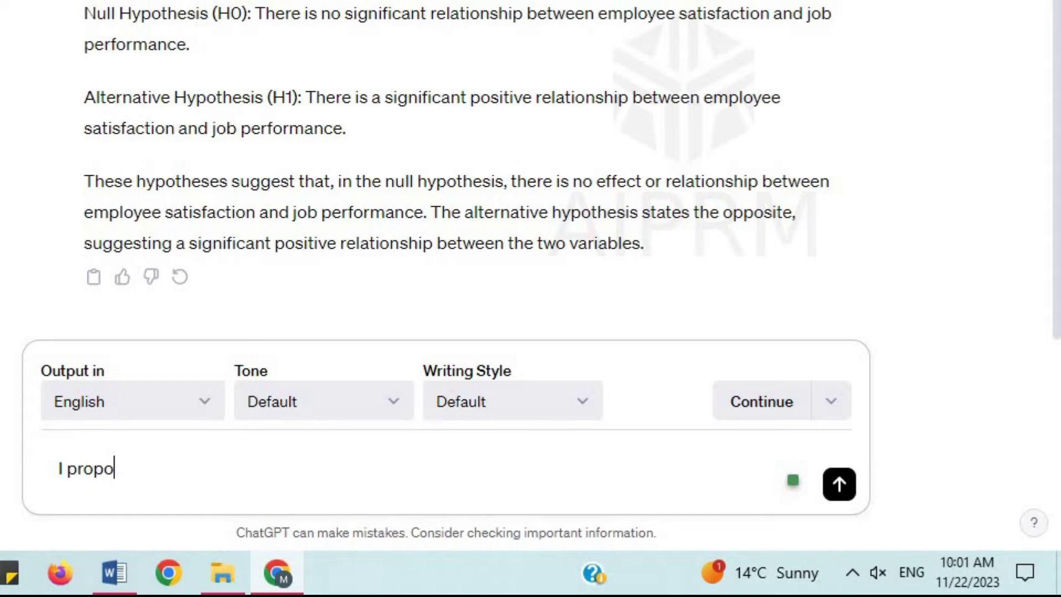
{"action": "type", "text": "se a positive re"}
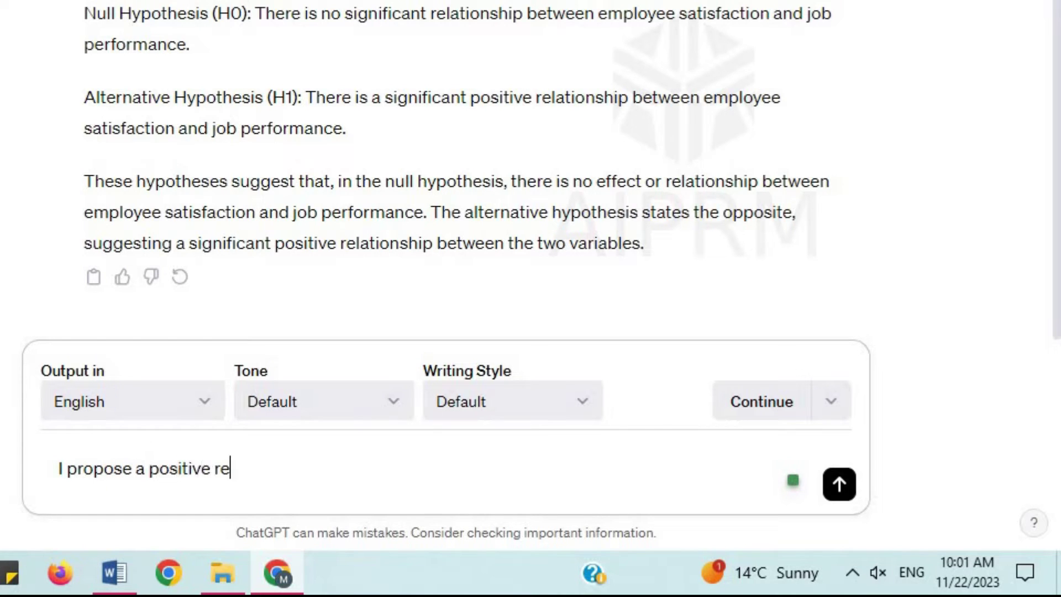
{"action": "type", "text": "lationship betw"}
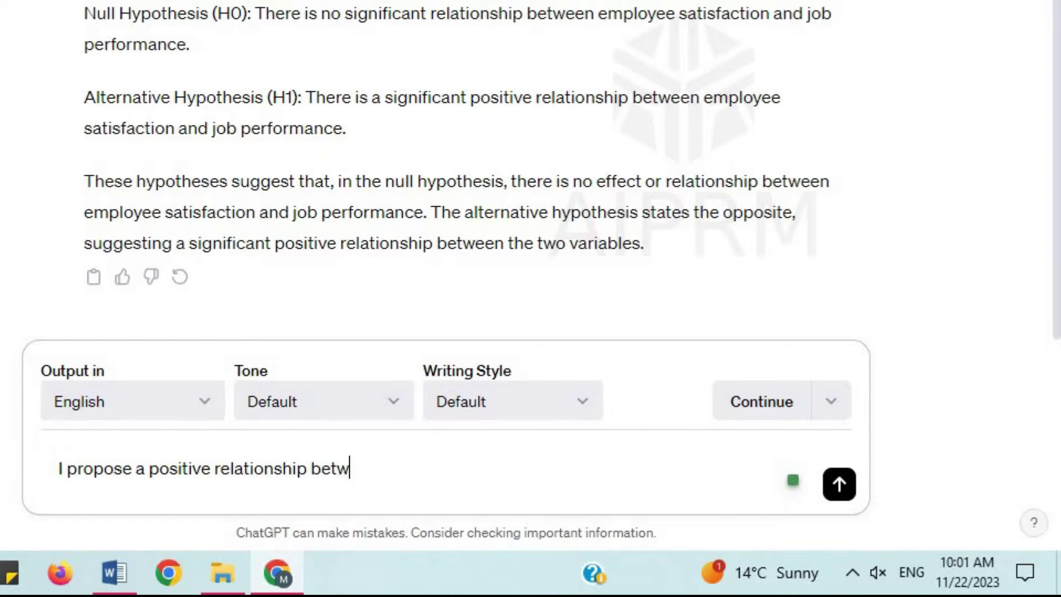
{"action": "type", "text": "een leadership"}
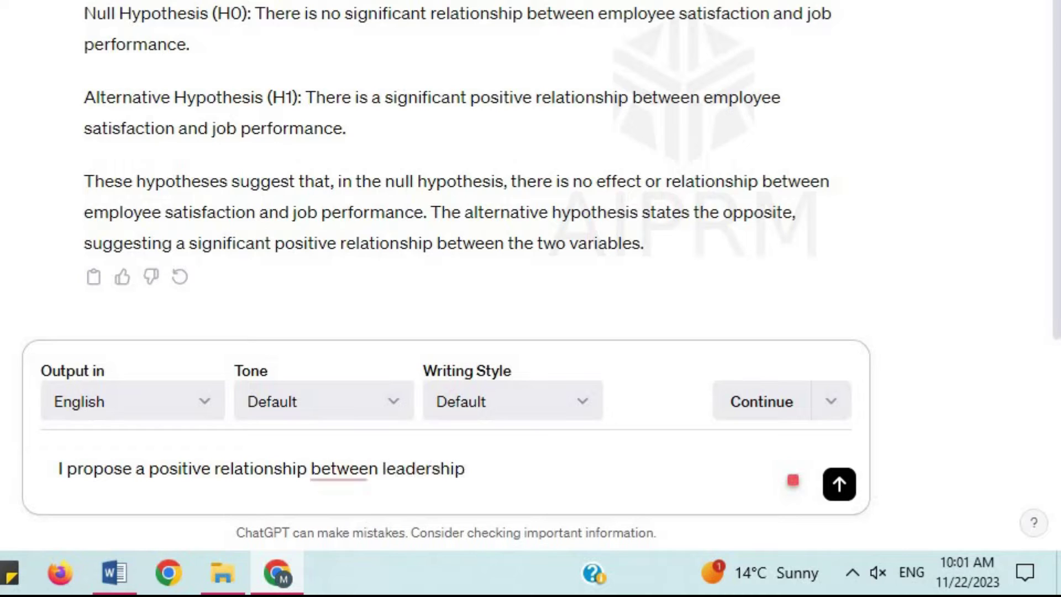
{"action": "type", "text": " style "}
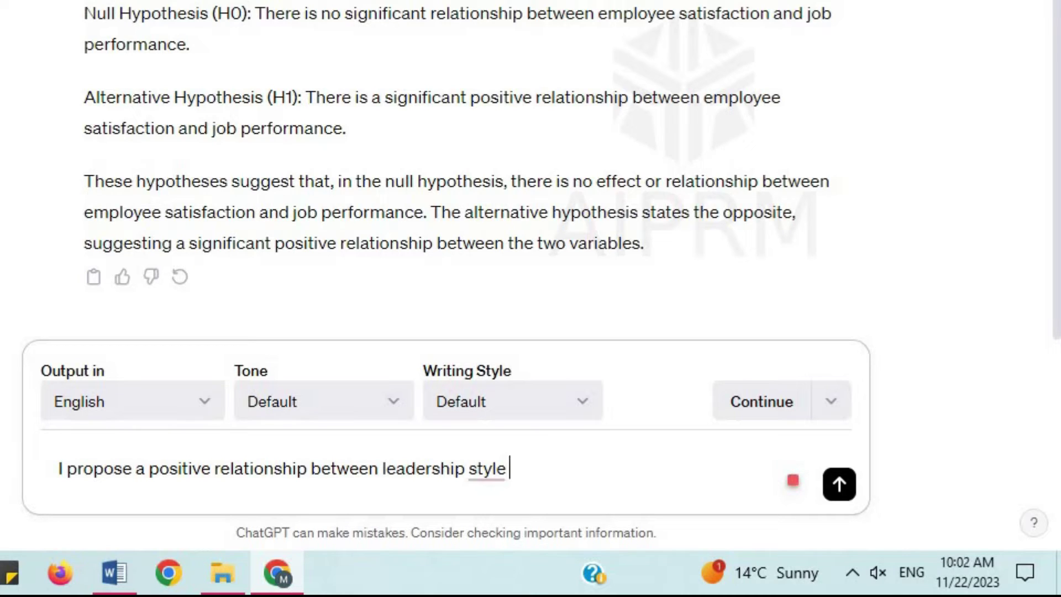
{"action": "type", "text": "(IV)"}
{"action": "key", "text": "Left"}
{"action": "type", "text": "IV"}
{"action": "key", "text": "Right"}
{"action": "type", "text": "an"}
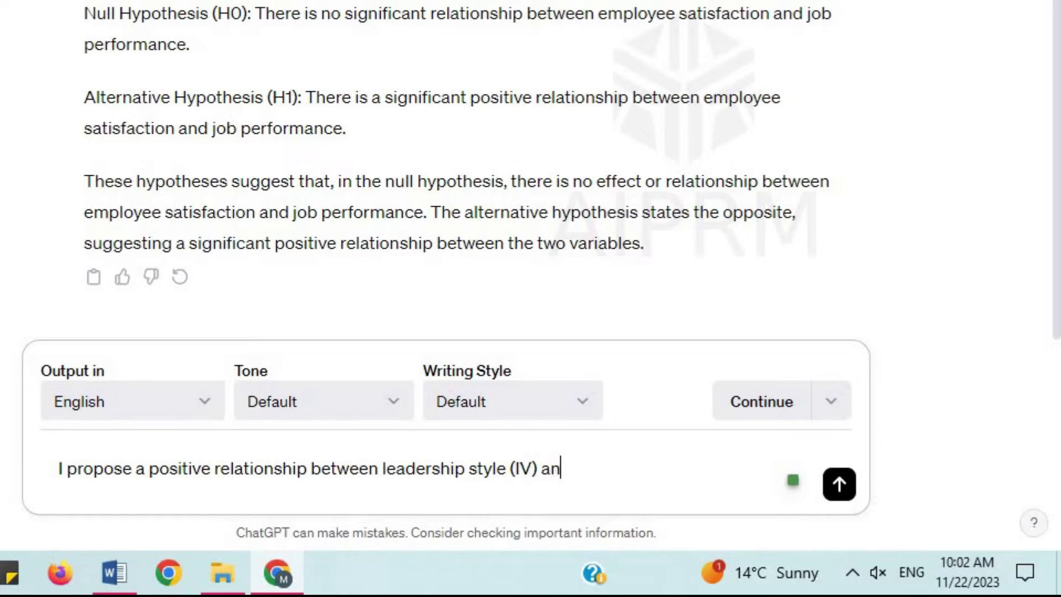
{"action": "type", "text": "d team productivity (D)"}
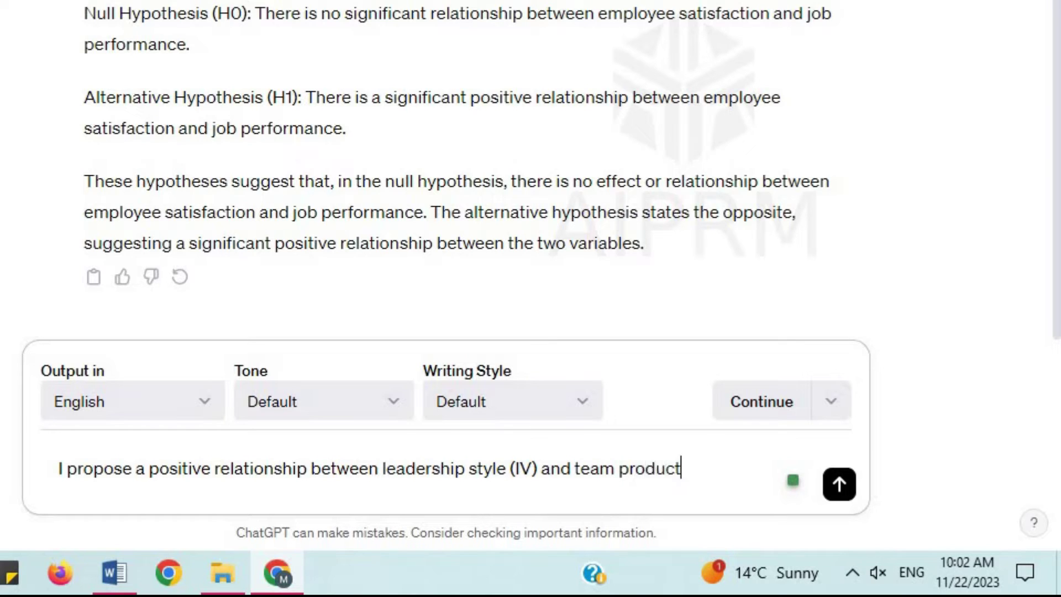
{"action": "key", "text": "Left"}
{"action": "type", "text": "DV"}
{"action": "key", "text": "Right"}
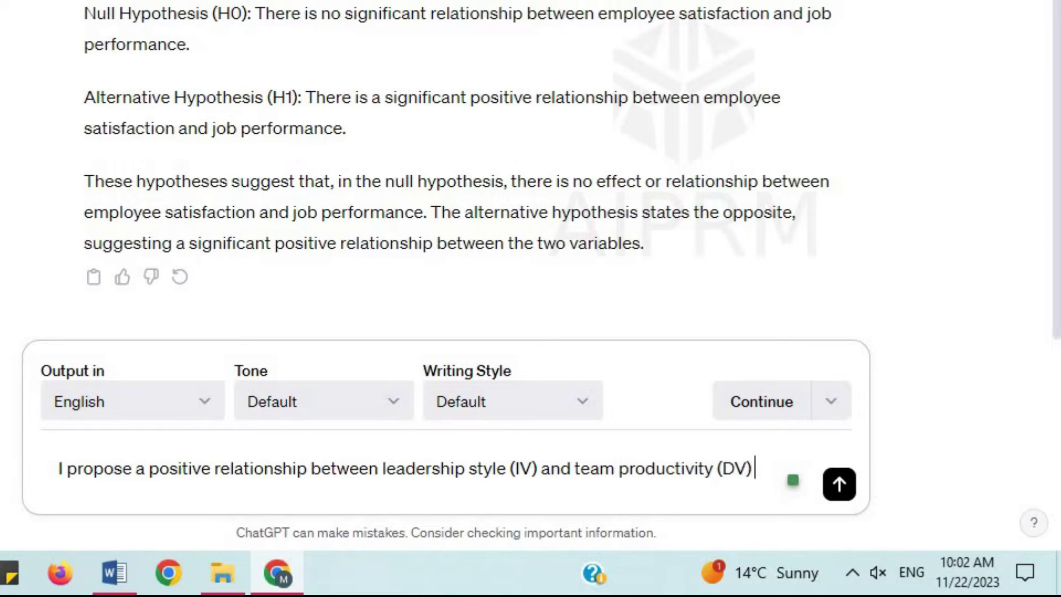
{"action": "type", "text": "with communi"}
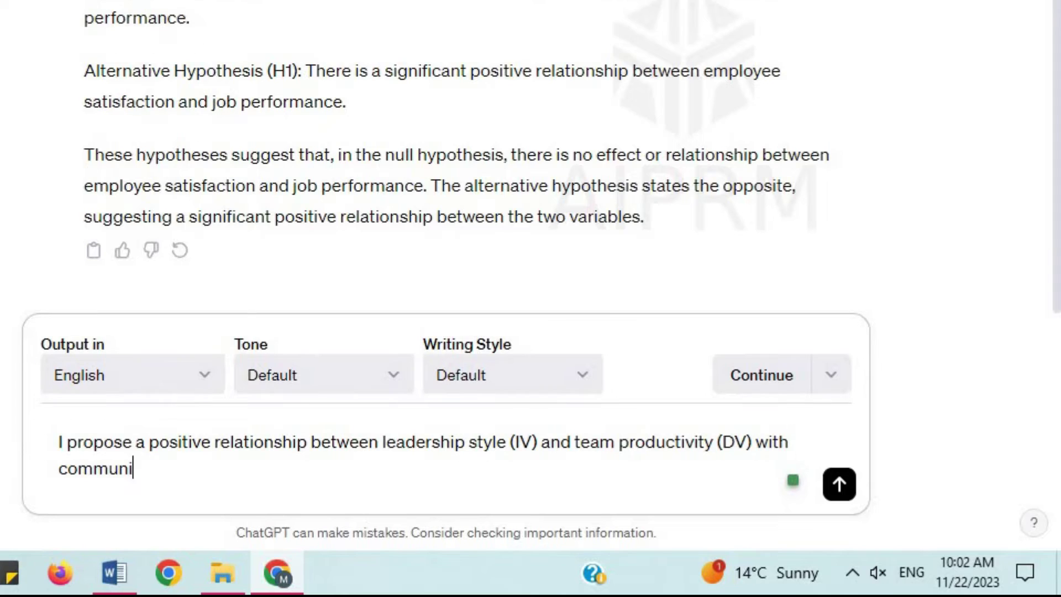
{"action": "type", "text": "catio"}
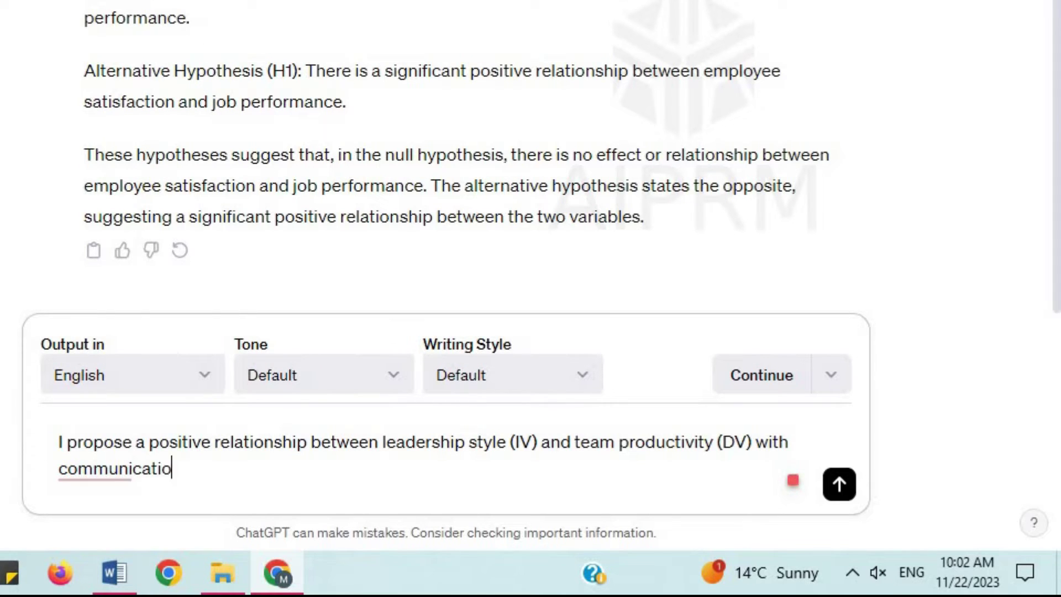
{"action": "type", "text": "n effectivene"}
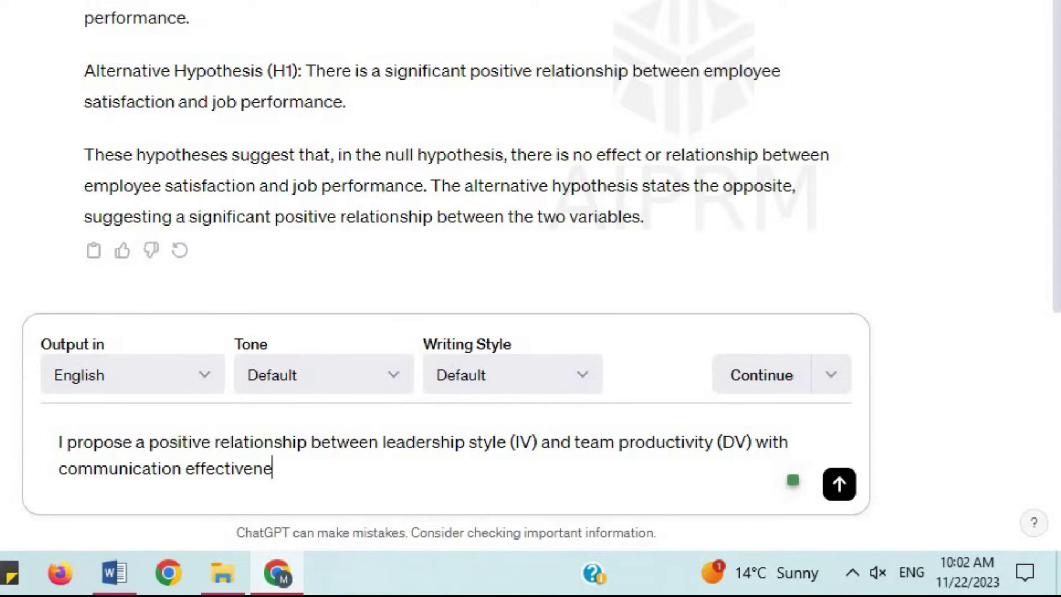
{"action": "type", "text": "ss as a mediator. "}
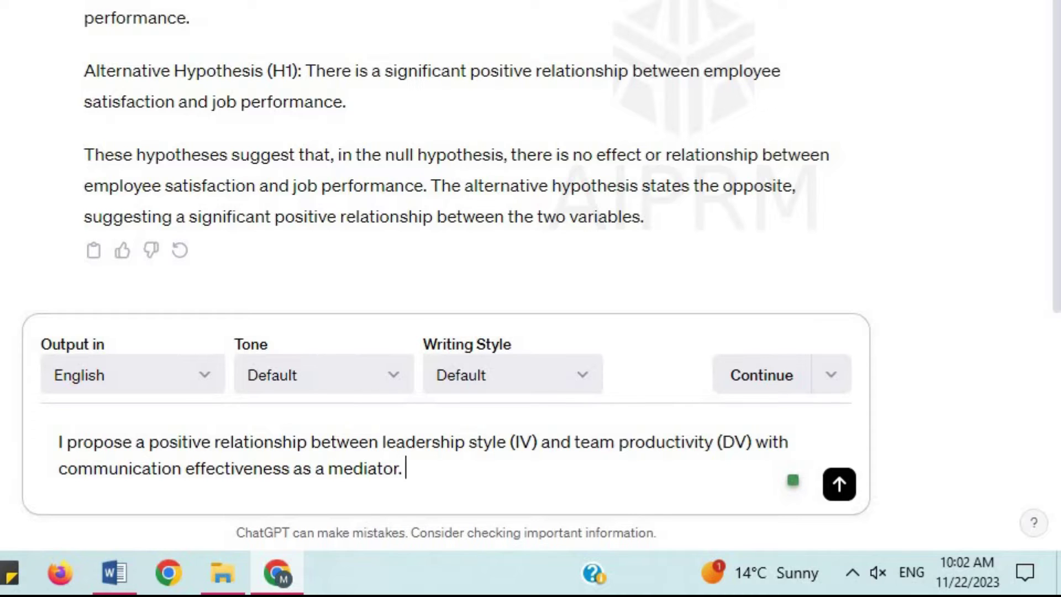
{"action": "type", "text": "Can you provi"}
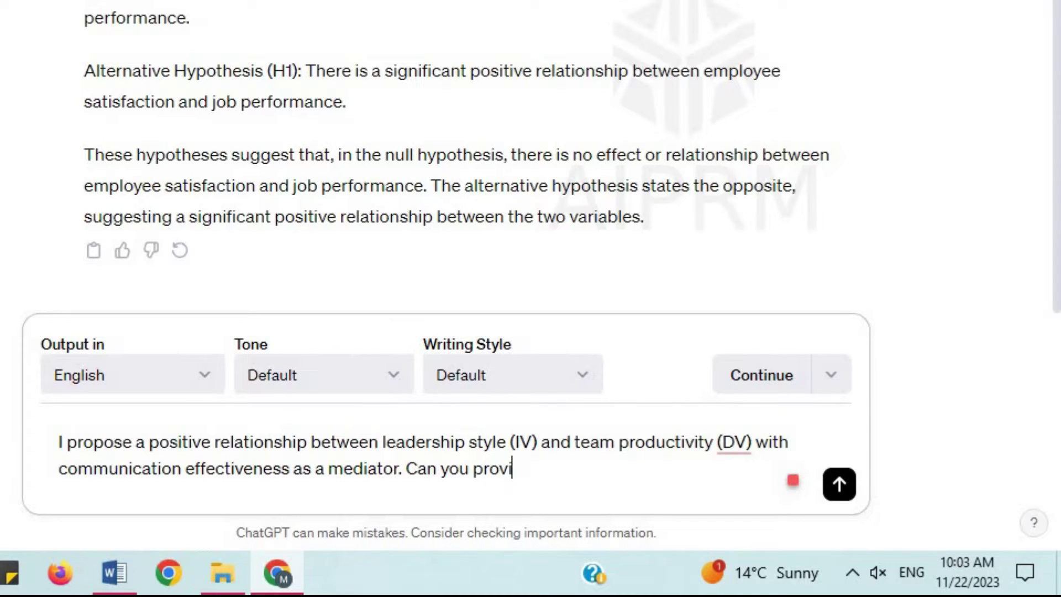
{"action": "type", "text": "de me with the hypotheses?"}
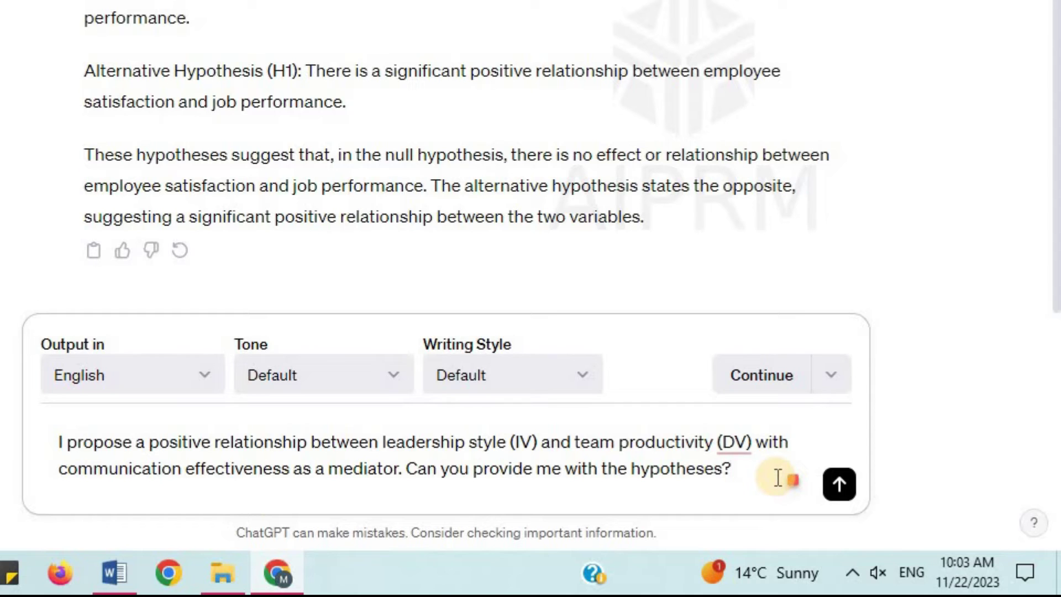
{"action": "key", "text": "Return"}
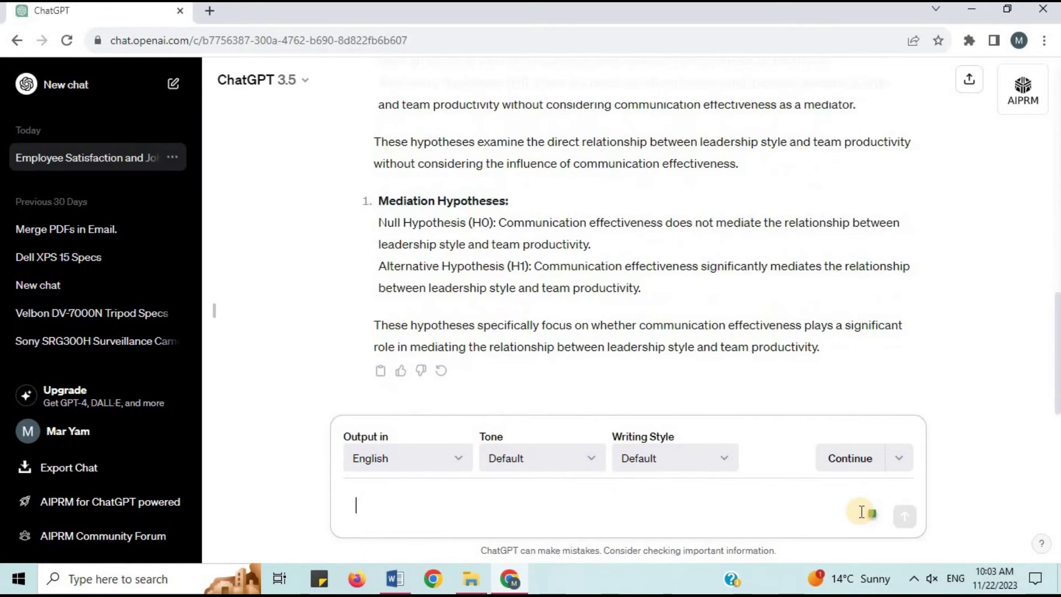
{"action": "scroll", "coordinate": [430, 149], "scroll_direction": "up", "scroll_amount": 4}
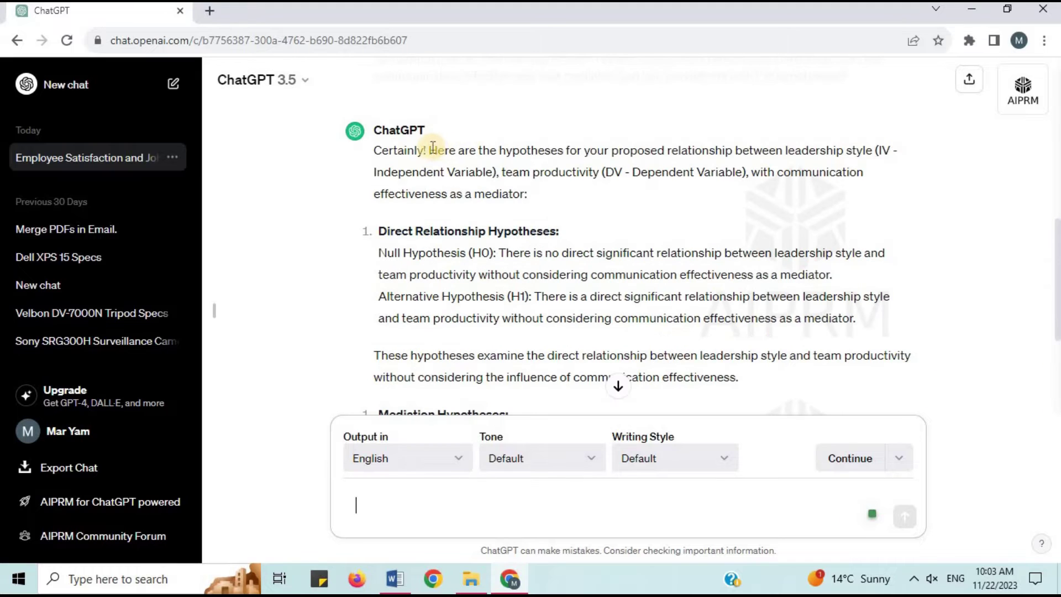
{"action": "left_click_drag", "start_coordinate": [431, 150], "coordinate": [484, 165]}
{"action": "left_click_drag", "start_coordinate": [514, 190], "coordinate": [532, 205]}
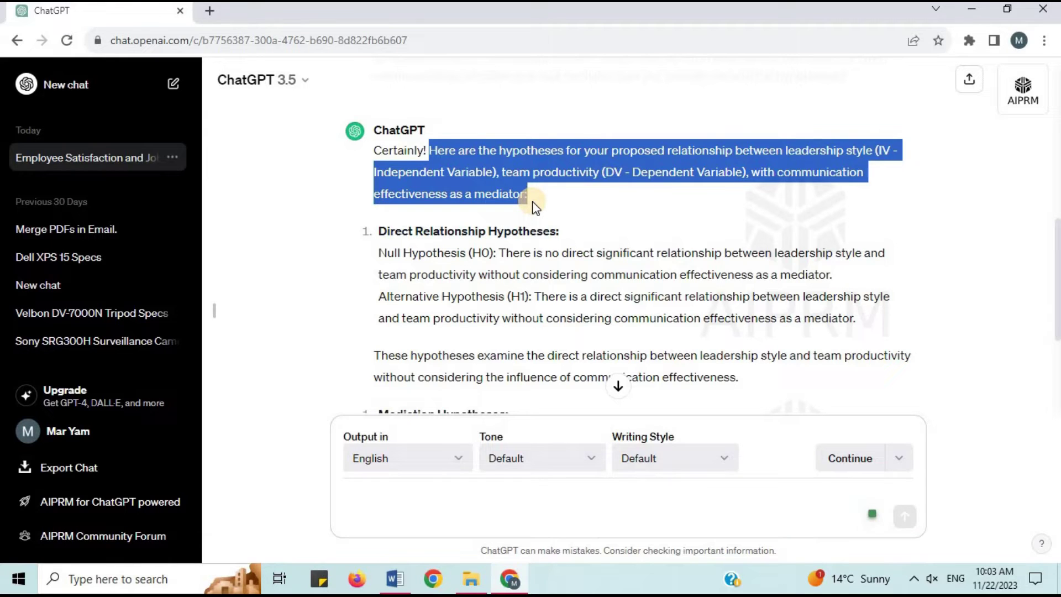
{"action": "left_click", "coordinate": [553, 213]}
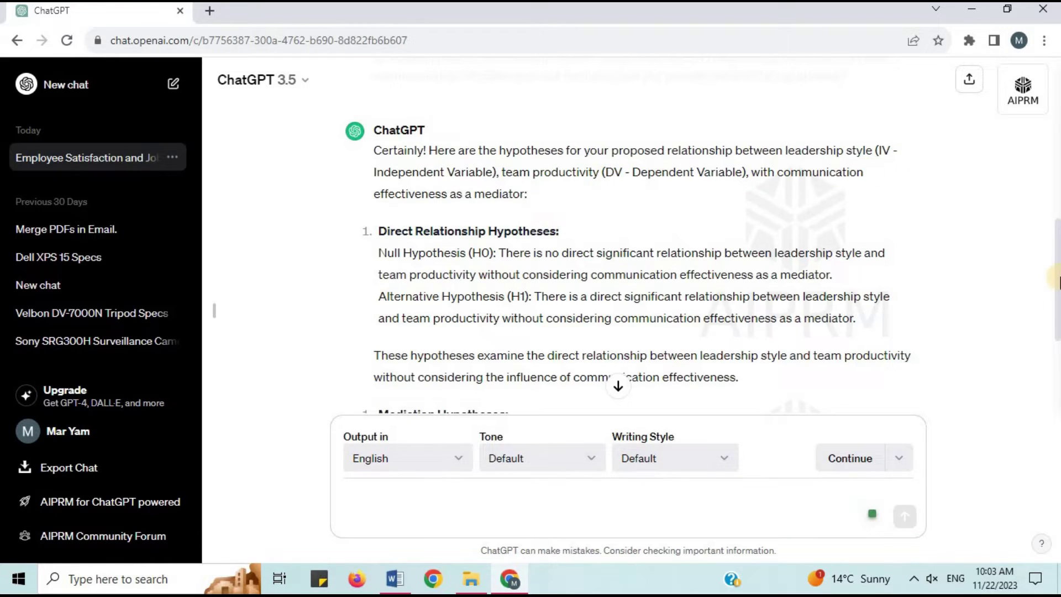
{"action": "left_click_drag", "start_coordinate": [1057, 283], "coordinate": [1058, 309]}
{"action": "left_click_drag", "start_coordinate": [374, 149], "coordinate": [586, 147]}
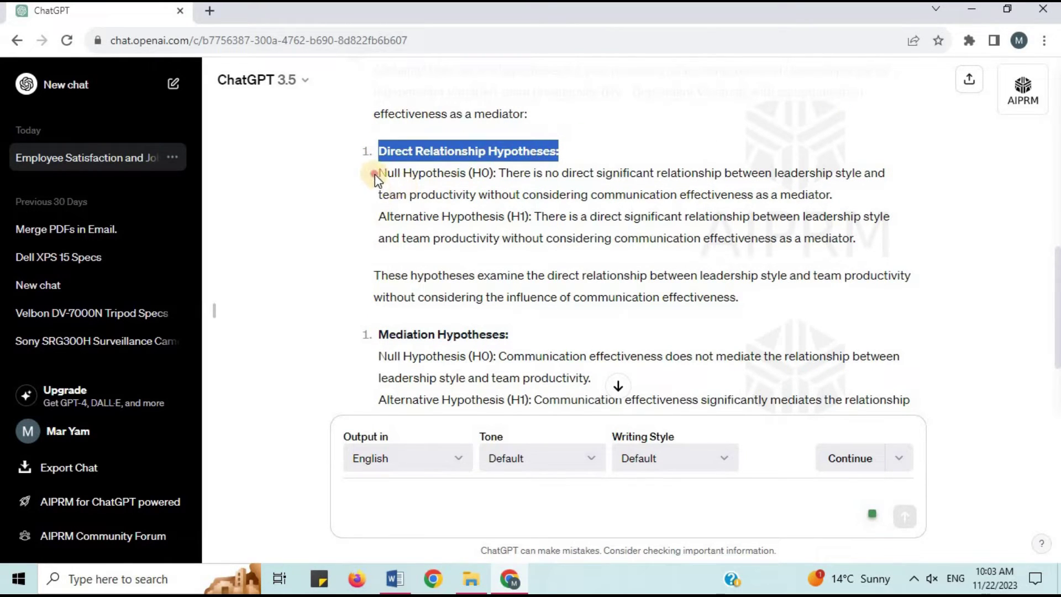
{"action": "left_click_drag", "start_coordinate": [376, 173], "coordinate": [501, 174]}
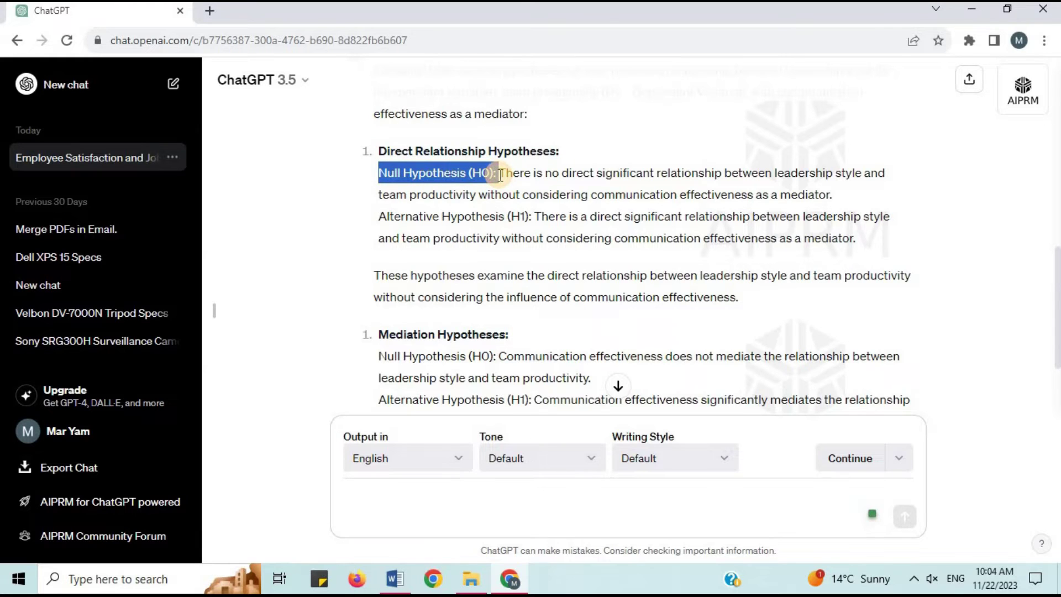
{"action": "left_click_drag", "start_coordinate": [377, 217], "coordinate": [520, 227]}
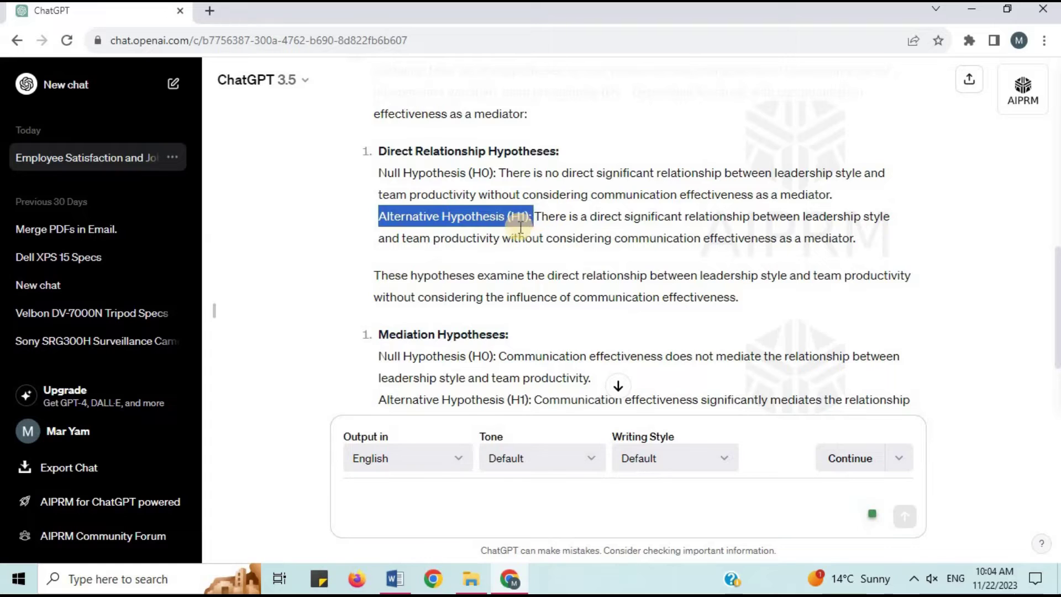
{"action": "left_click", "coordinate": [474, 277]}
{"action": "left_click_drag", "start_coordinate": [375, 276], "coordinate": [762, 295]}
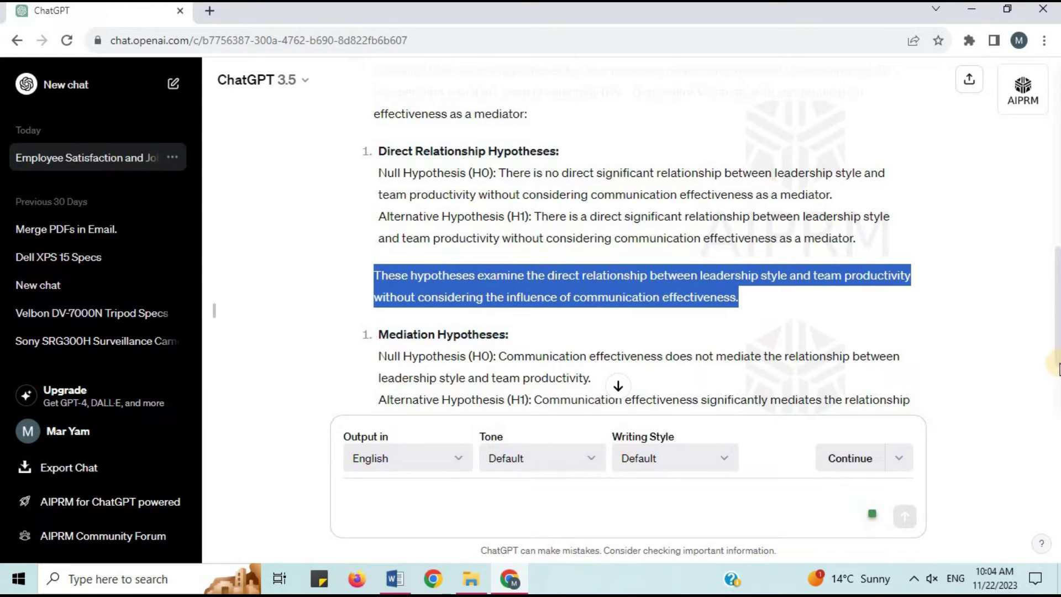
{"action": "left_click_drag", "start_coordinate": [1055, 357], "coordinate": [1055, 403]}
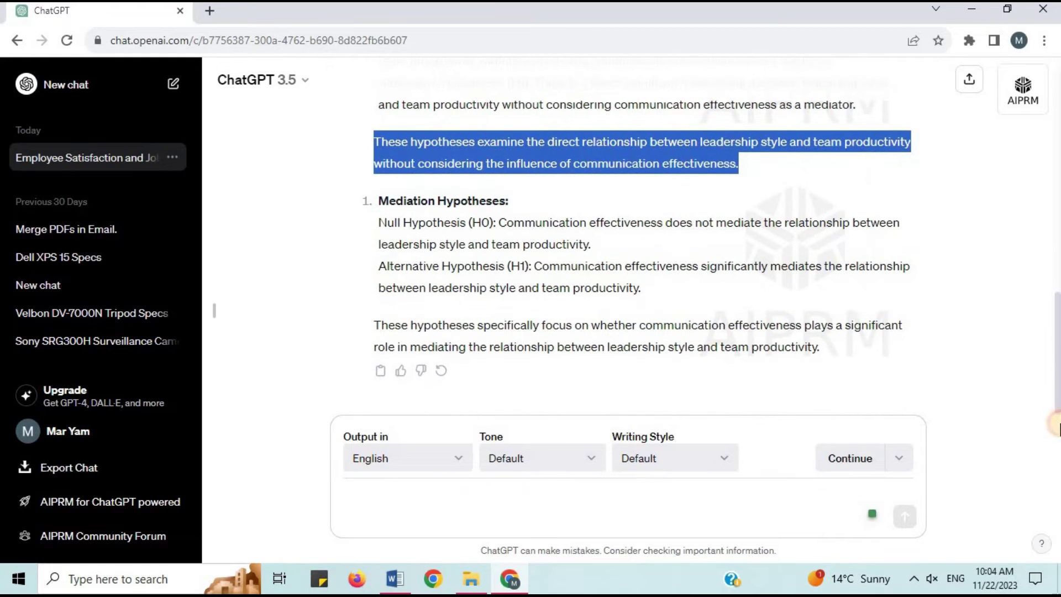
{"action": "left_click_drag", "start_coordinate": [379, 201], "coordinate": [532, 207]}
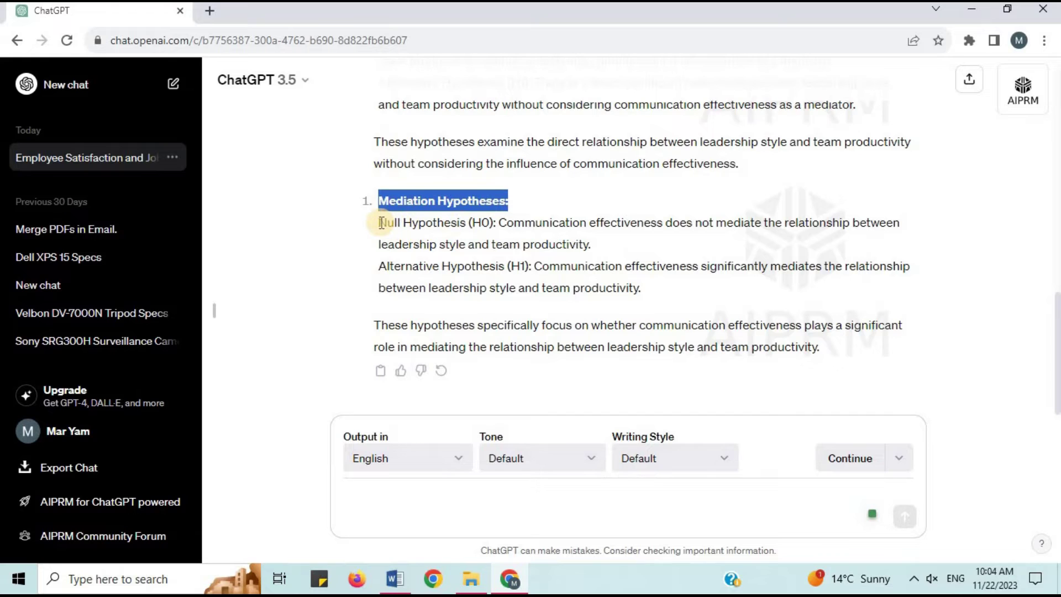
{"action": "left_click_drag", "start_coordinate": [386, 222], "coordinate": [510, 221]}
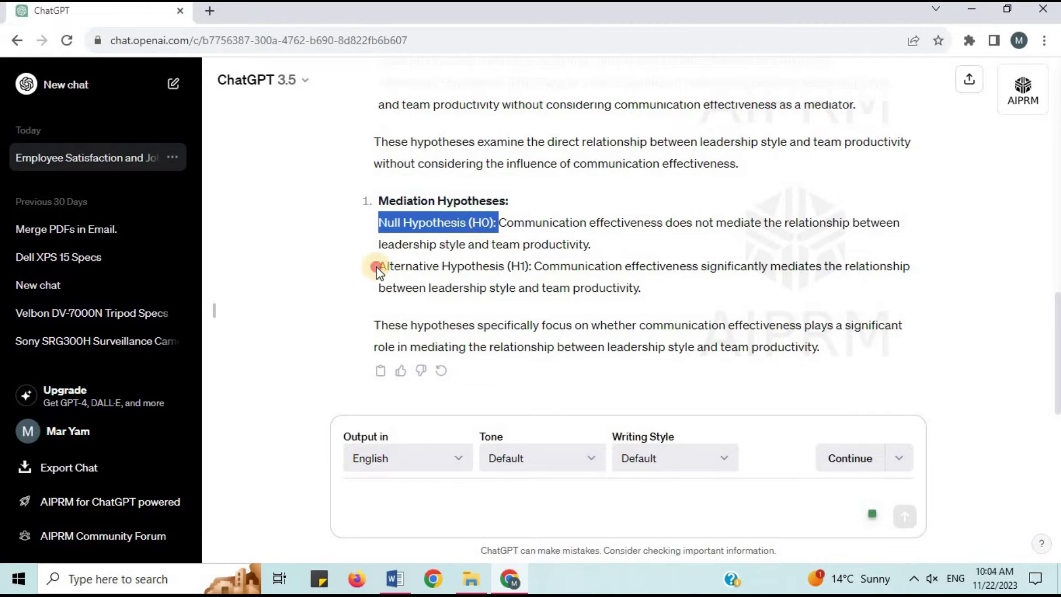
{"action": "left_click_drag", "start_coordinate": [378, 266], "coordinate": [535, 267]}
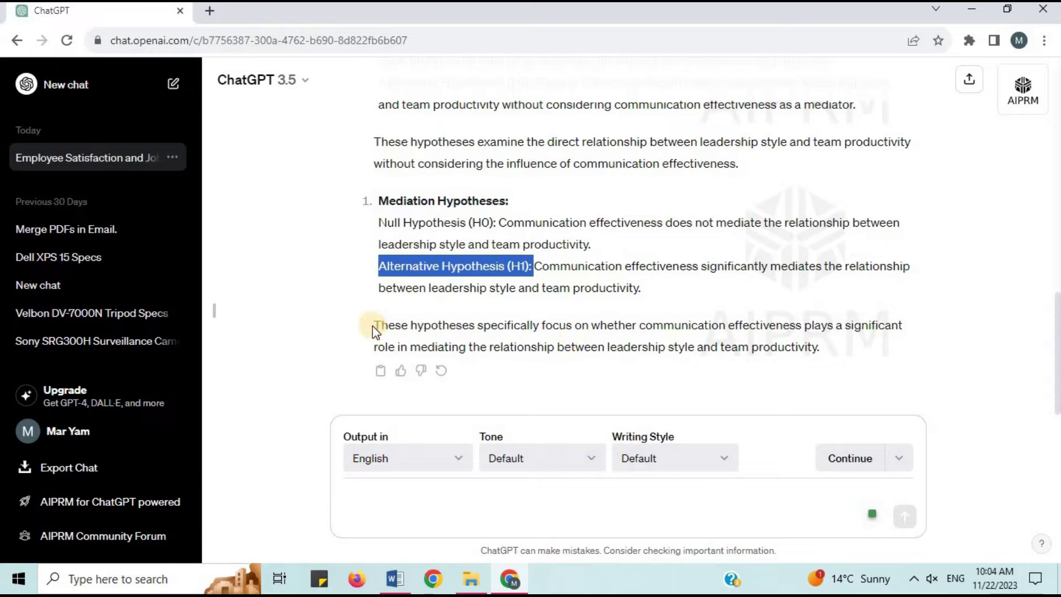
{"action": "left_click_drag", "start_coordinate": [373, 326], "coordinate": [841, 350]}
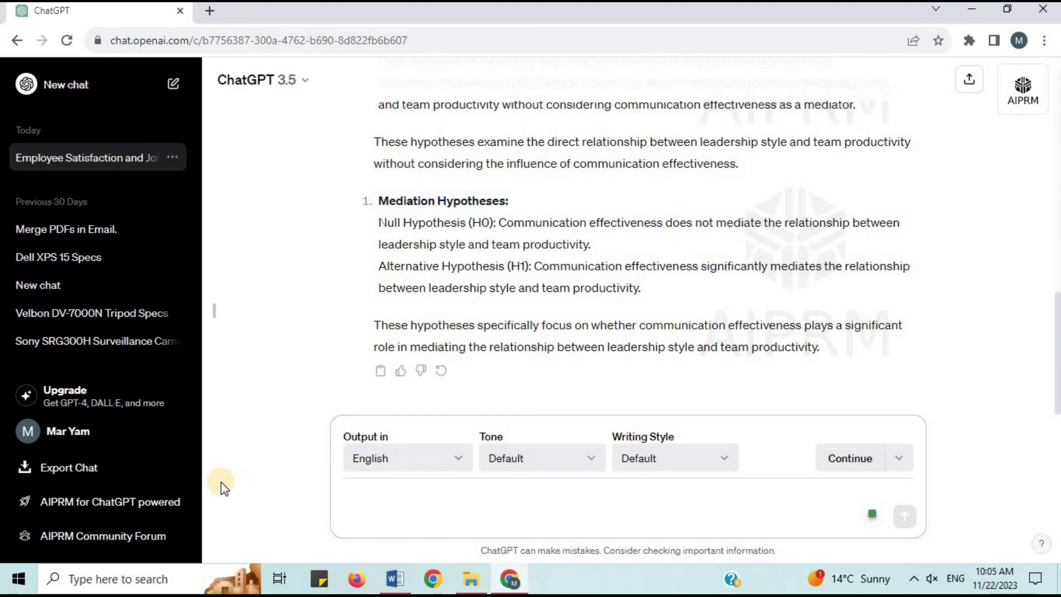
- Send the prompt on team diversity moderating employee training (IV) and project success (DV)
{"action": "type", "text": "I"}
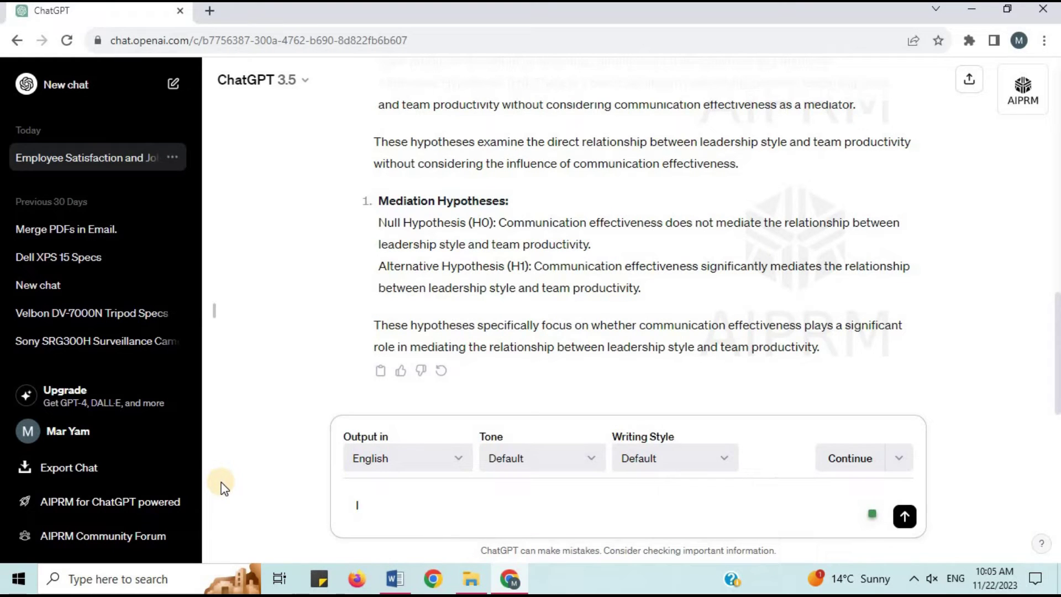
{"action": "type", "text": " propos"}
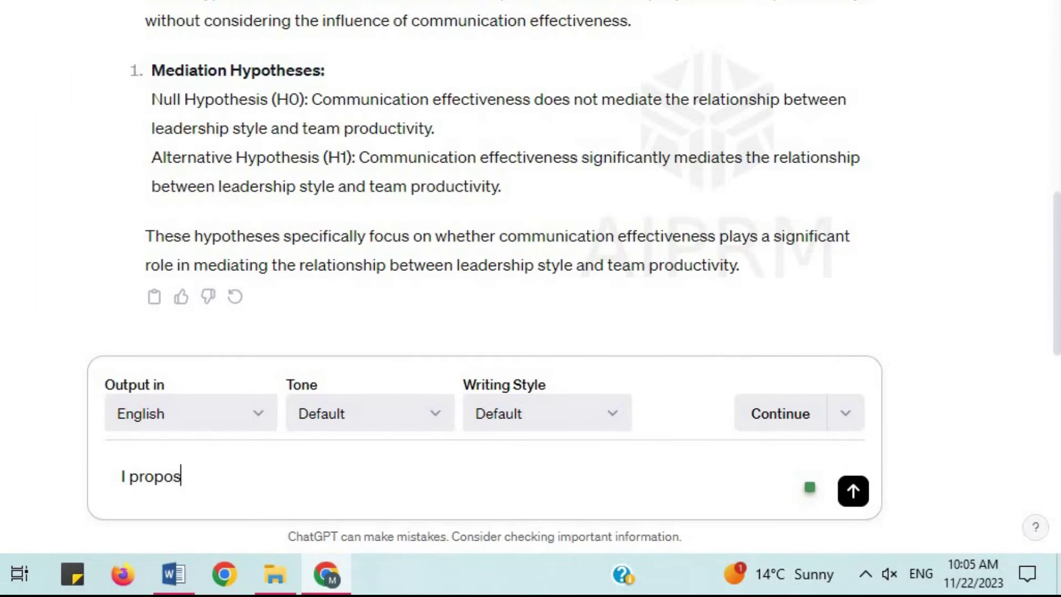
{"action": "type", "text": "e that team diversit"}
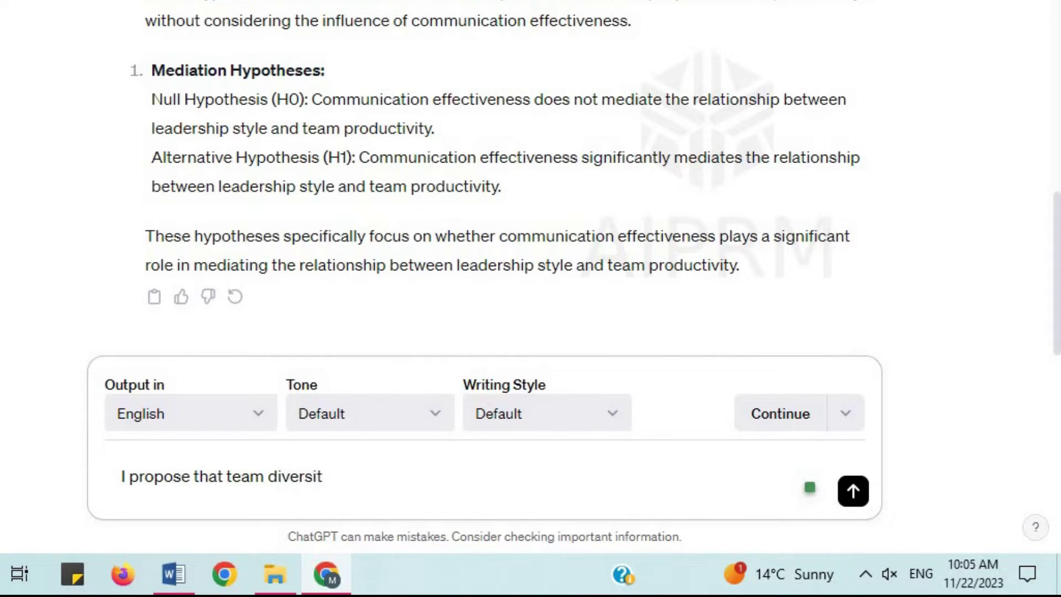
{"action": "type", "text": "y moderates the re"}
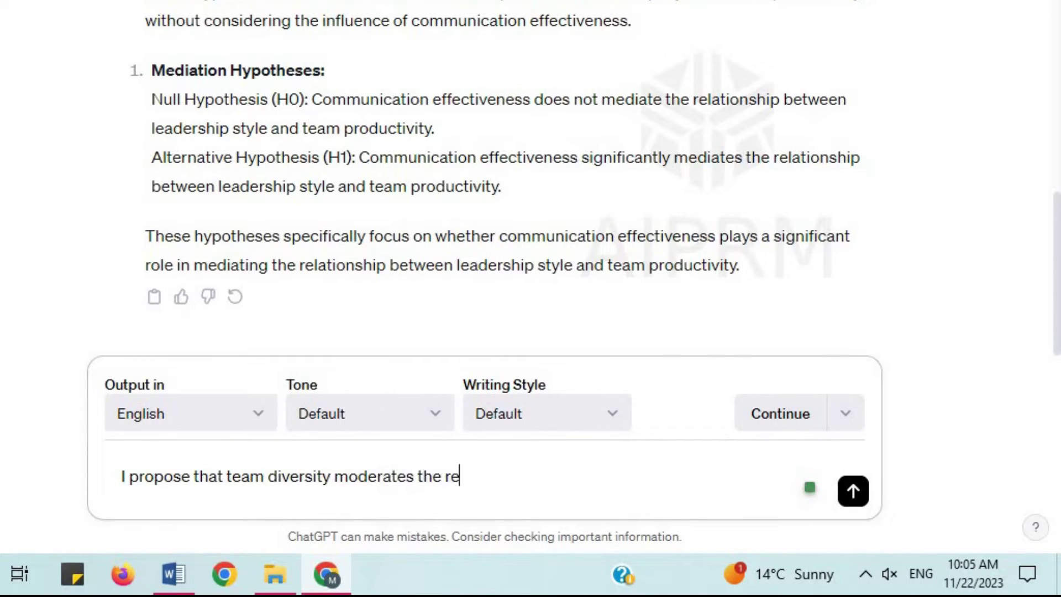
{"action": "type", "text": "lationship b"}
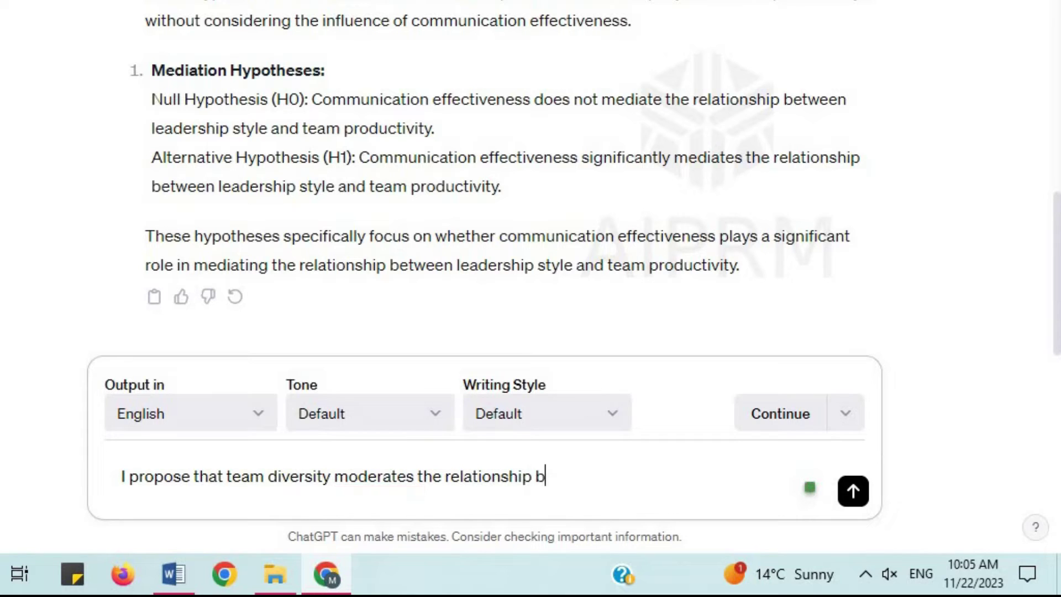
{"action": "type", "text": "etween employee"}
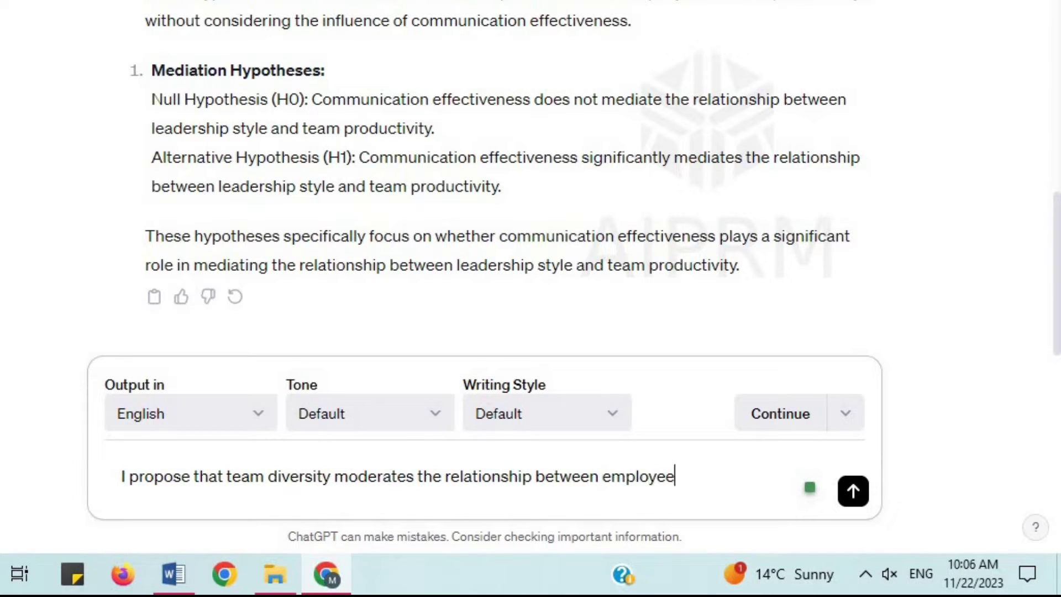
{"action": "type", "text": " training ()IV"}
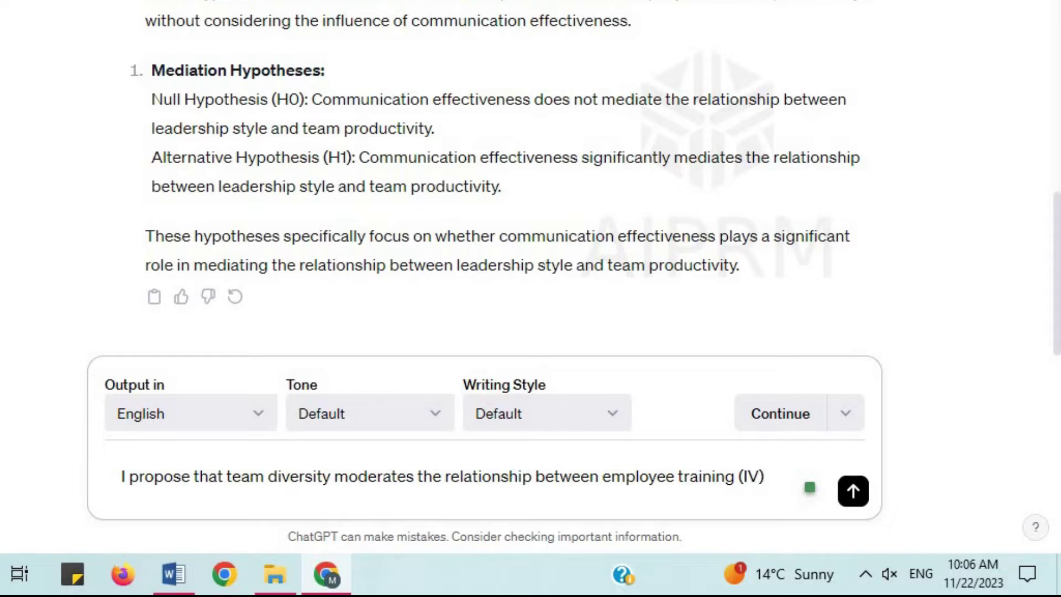
{"action": "key", "text": "Right"}
{"action": "type", "text": "and project success ()"}
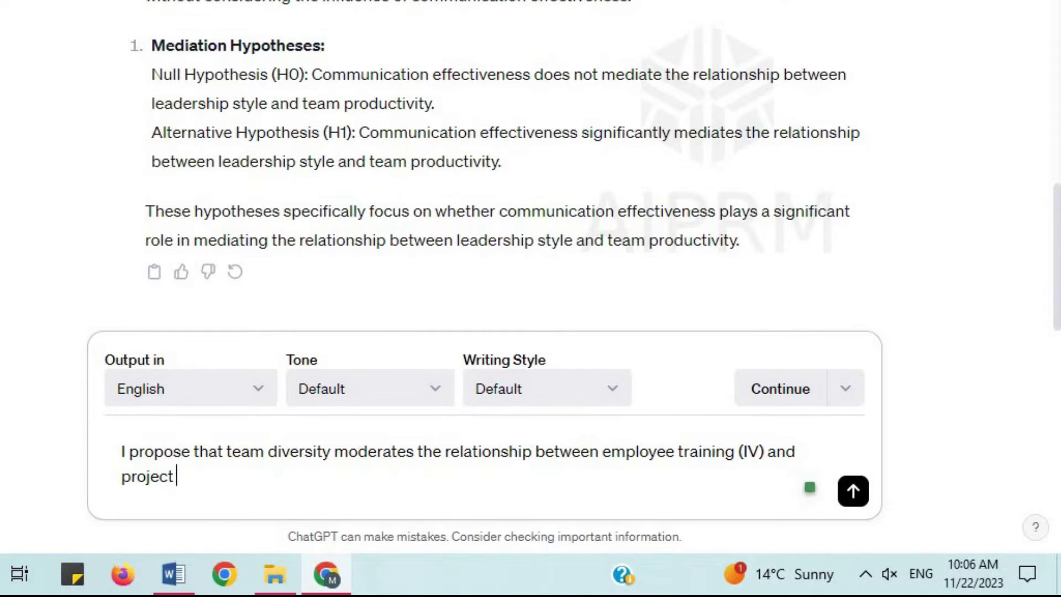
{"action": "key", "text": "Left"}
{"action": "type", "text": "DV"}
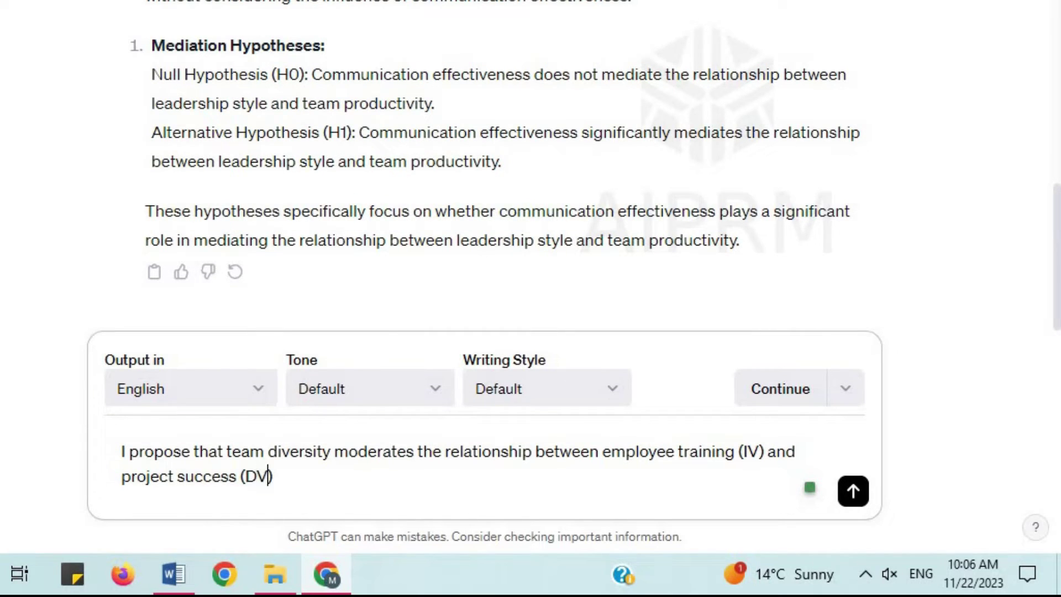
{"action": "key", "text": "Right"}
{"action": "type", "text": ". Can you provide me"}
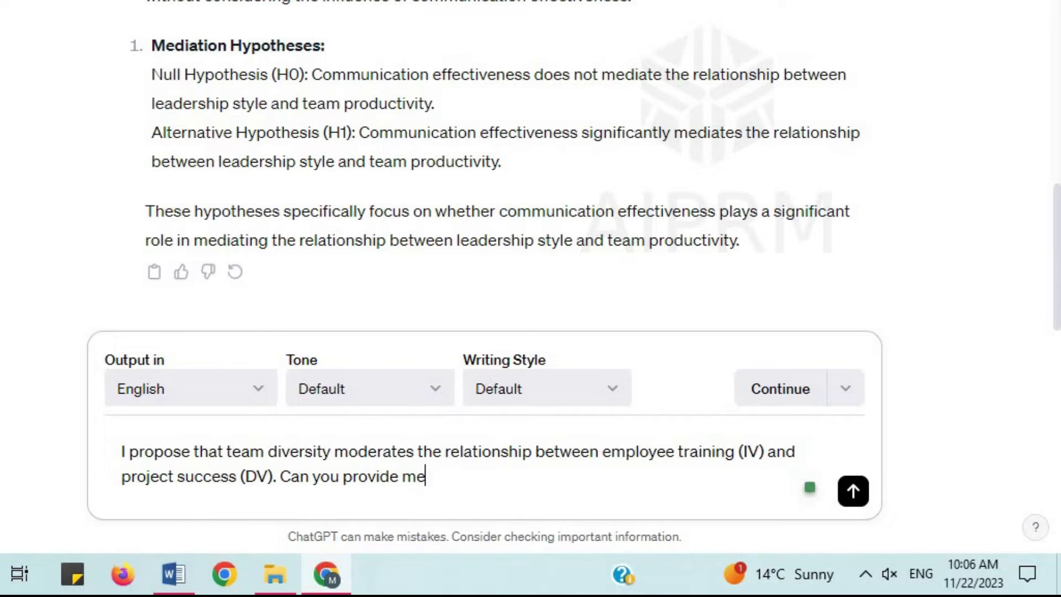
{"action": "type", "text": " with all possib"}
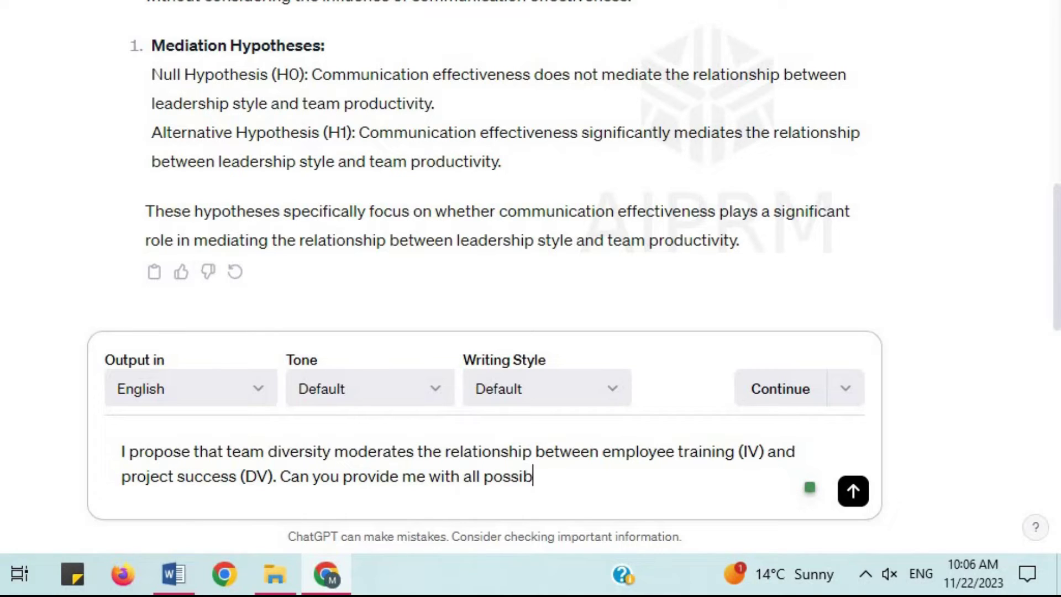
{"action": "key", "text": "BackSpace"}
{"action": "type", "text": "ble hpoy"}
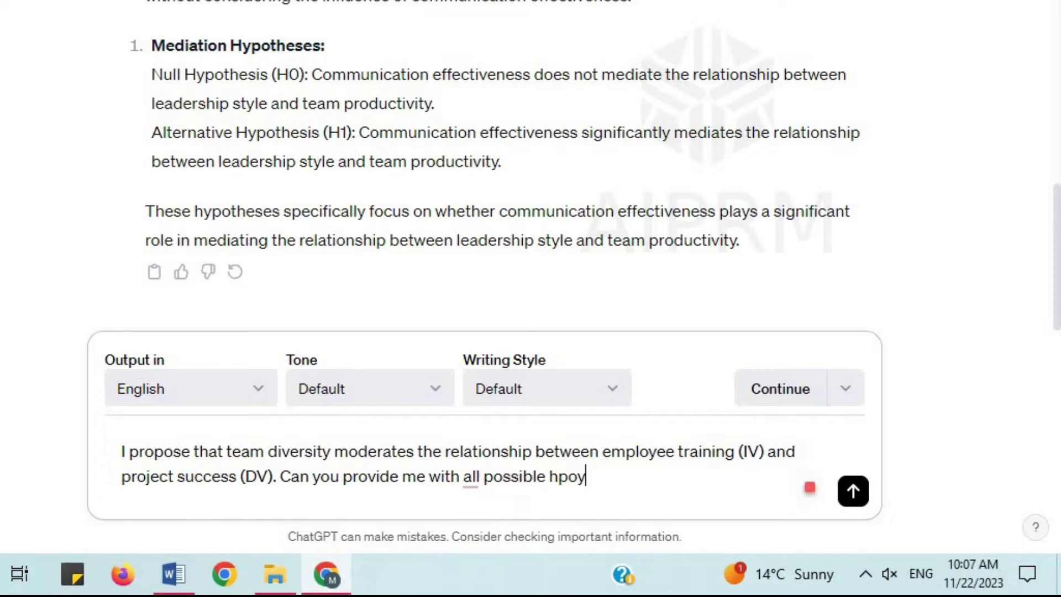
{"action": "key", "text": "BackSpace"}
{"action": "key", "text": "BackSpace"}
{"action": "key", "text": "BackSpace"}
{"action": "type", "text": "ypotheses?"}
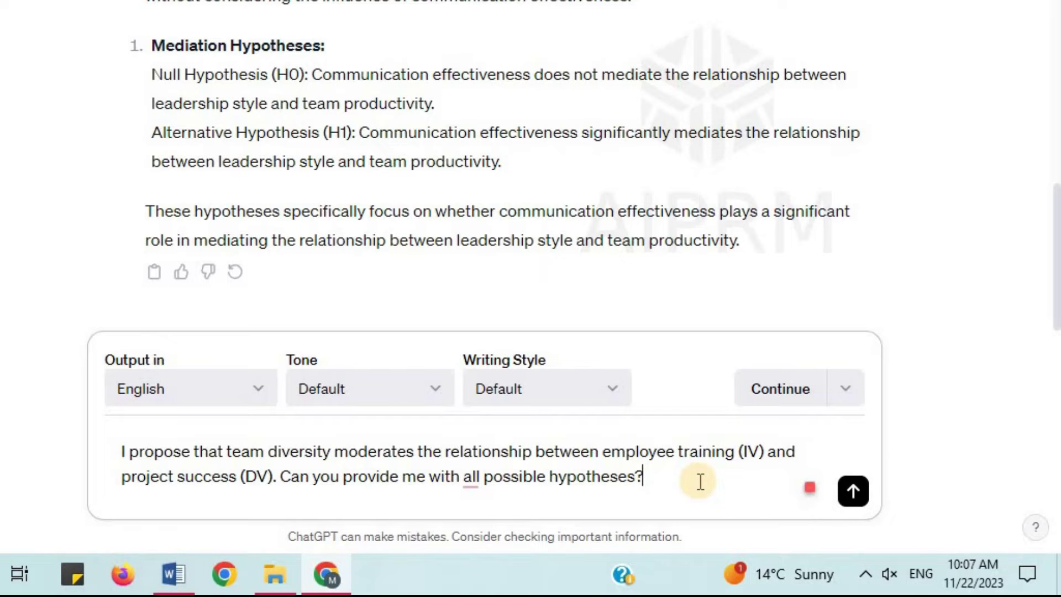
{"action": "key", "text": "Return"}
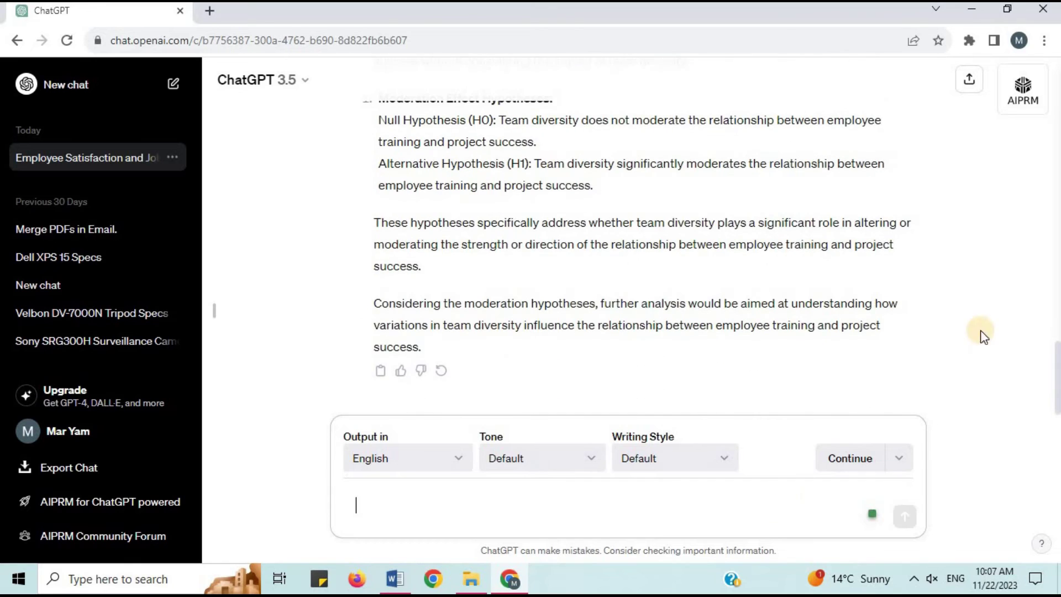
{"action": "scroll", "coordinate": [522, 140], "scroll_direction": "up", "scroll_amount": 5}
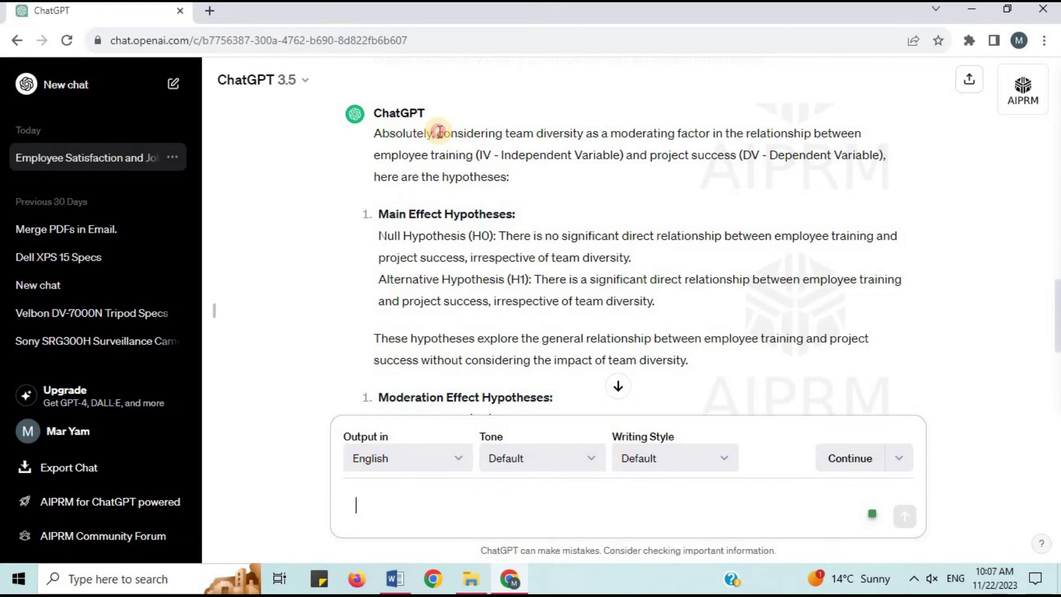
{"action": "left_click_drag", "start_coordinate": [437, 133], "coordinate": [524, 186]}
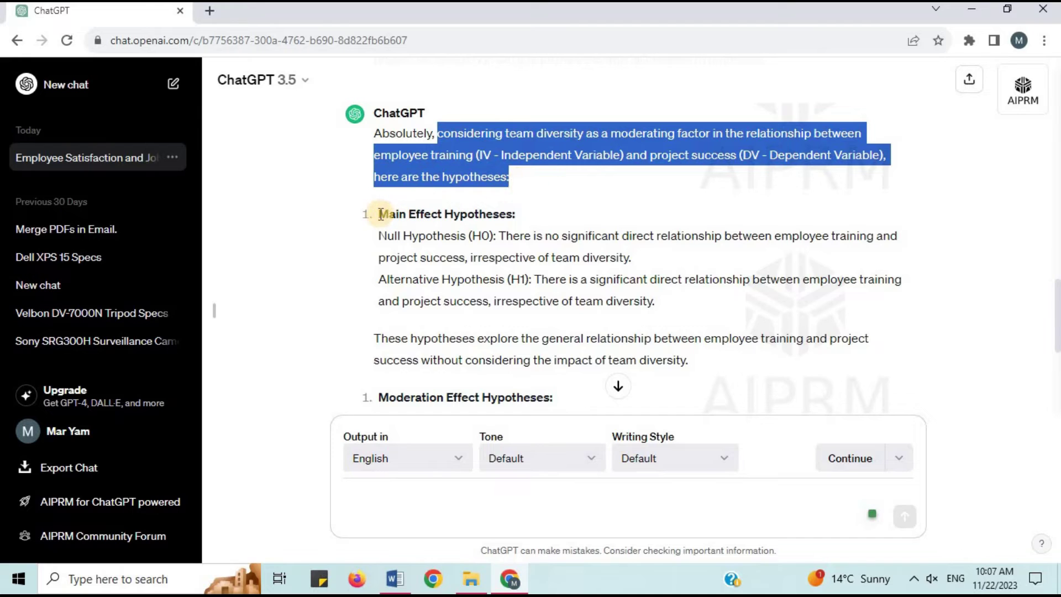
{"action": "left_click", "coordinate": [484, 216]}
{"action": "triple_click", "coordinate": [484, 215]}
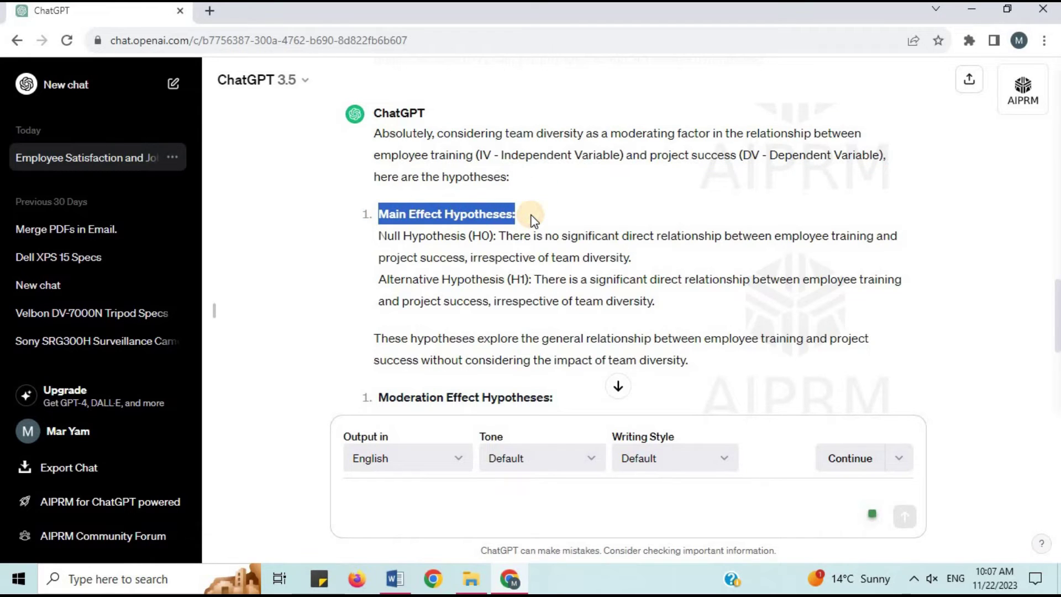
{"action": "left_click_drag", "start_coordinate": [380, 236], "coordinate": [496, 236]}
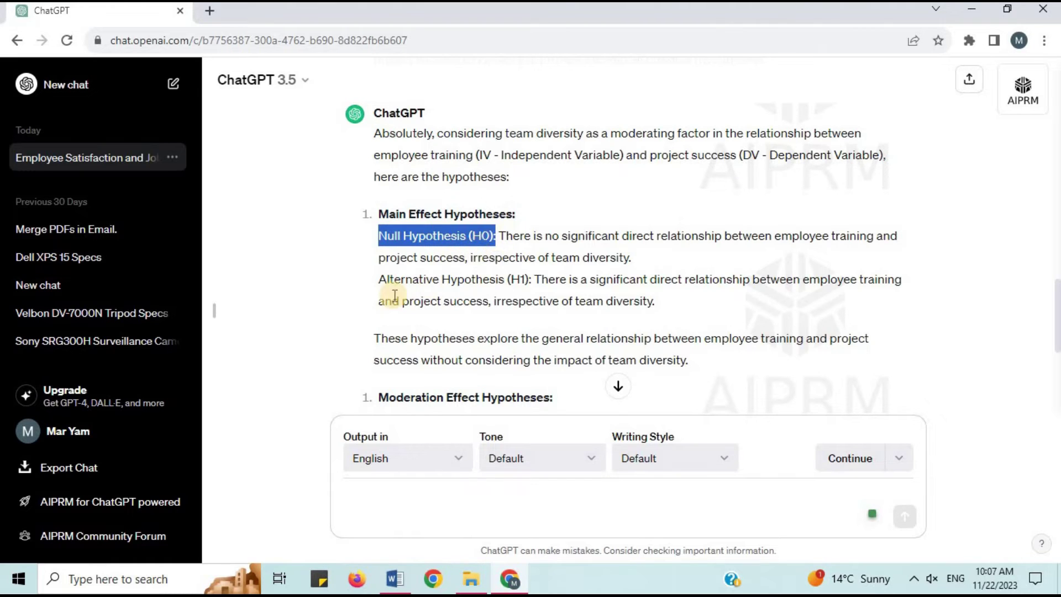
{"action": "left_click_drag", "start_coordinate": [378, 285], "coordinate": [530, 279]}
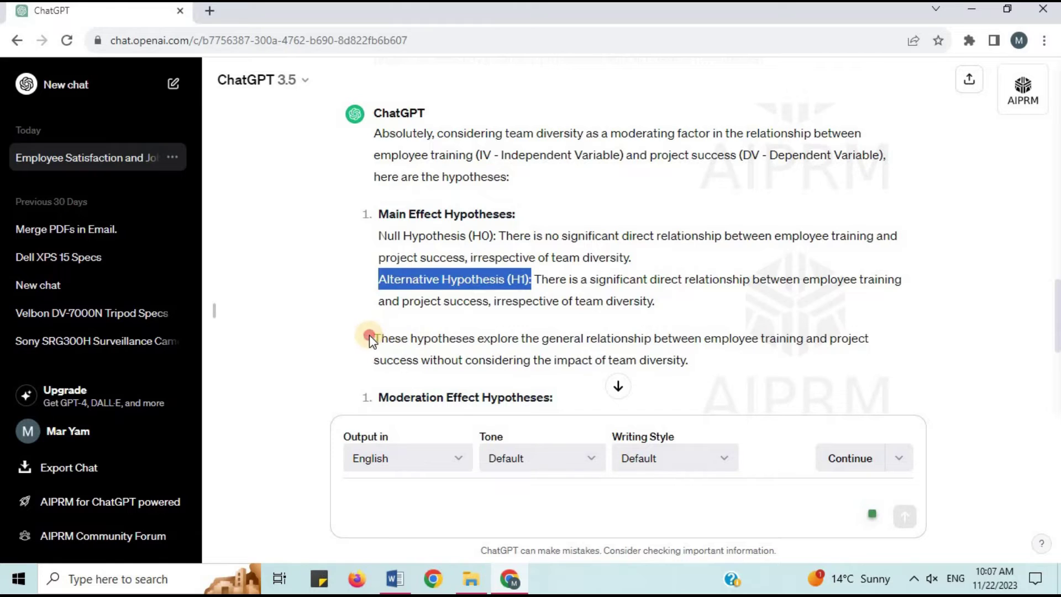
{"action": "left_click_drag", "start_coordinate": [369, 335], "coordinate": [706, 370]}
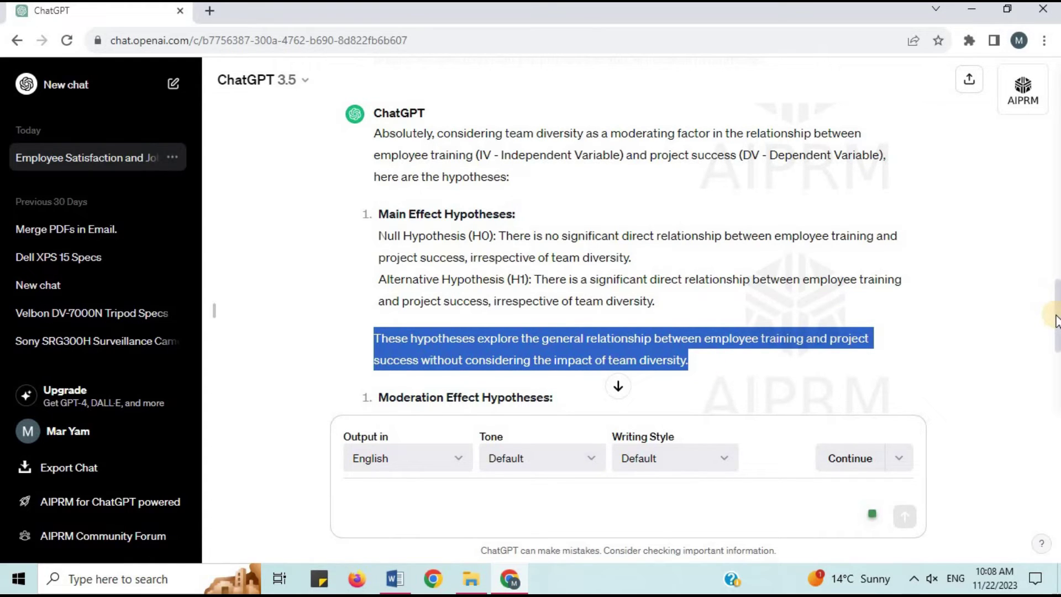
{"action": "scroll", "coordinate": [379, 133], "scroll_direction": "down", "scroll_amount": 5}
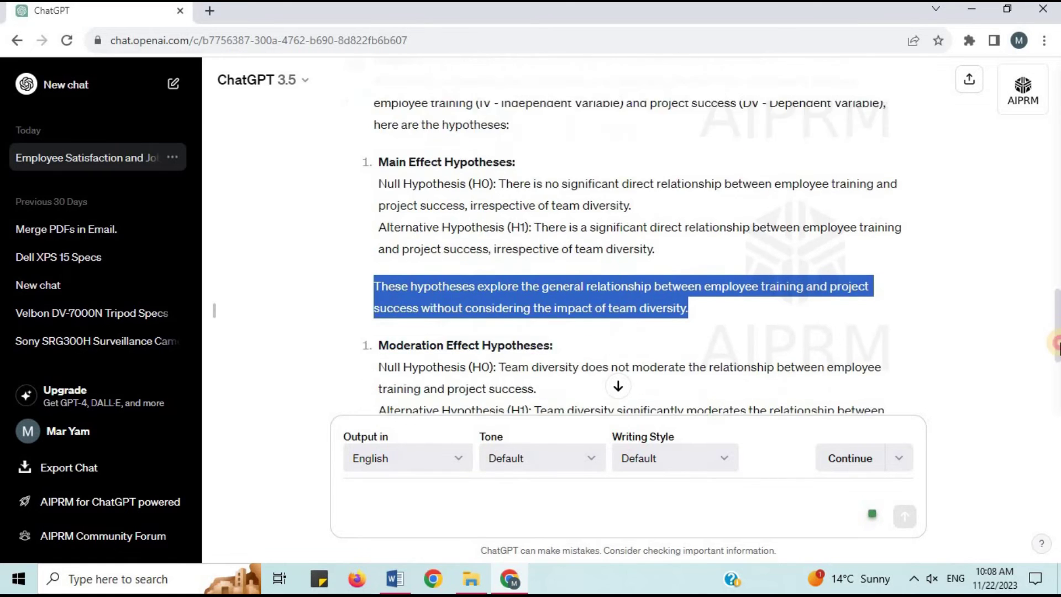
{"action": "left_click_drag", "start_coordinate": [379, 133], "coordinate": [561, 136]}
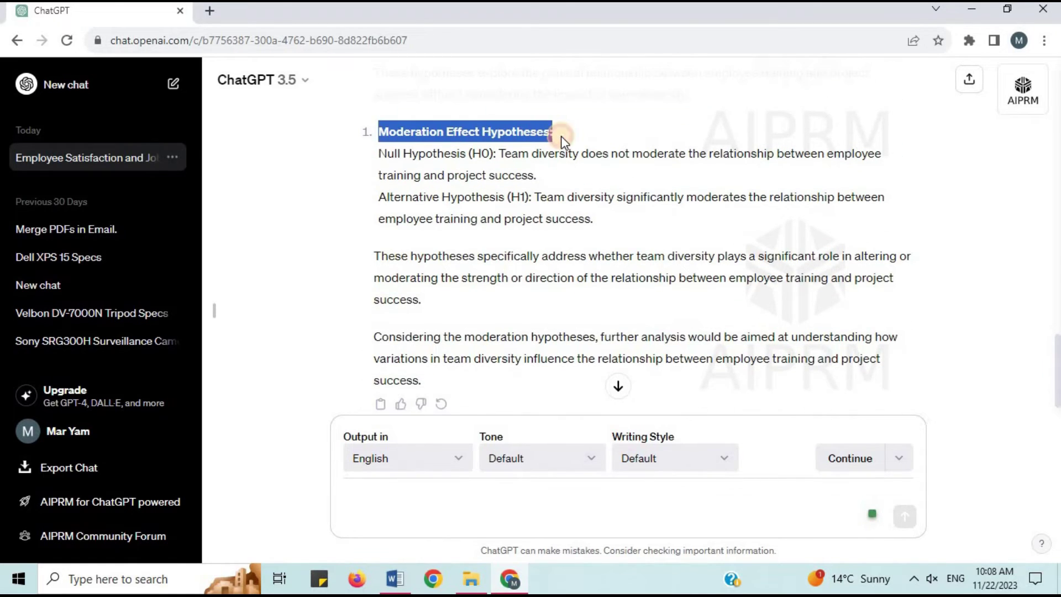
{"action": "left_click_drag", "start_coordinate": [379, 153], "coordinate": [494, 156]}
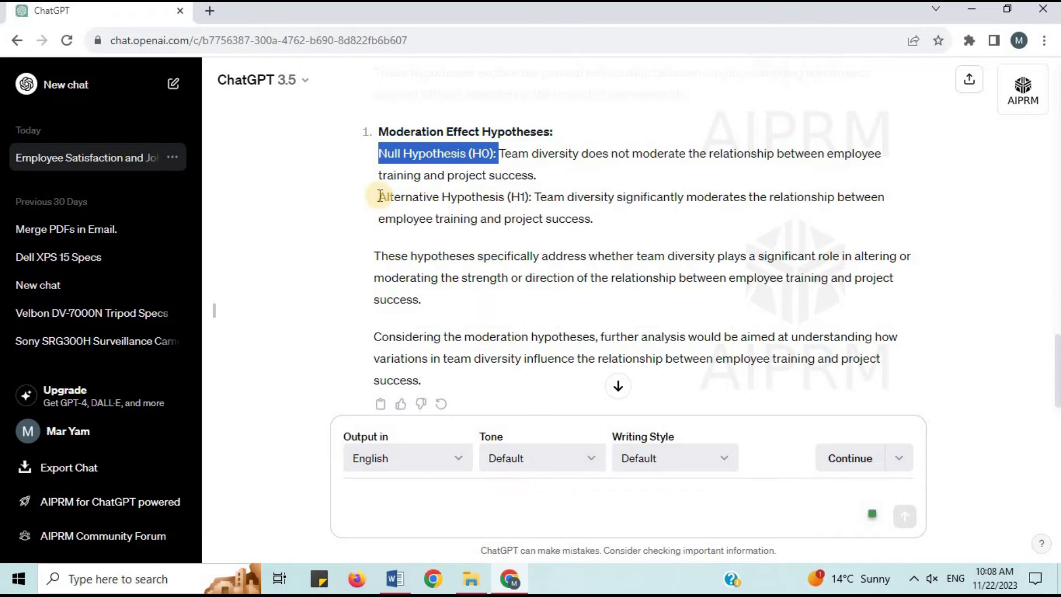
{"action": "left_click_drag", "start_coordinate": [379, 197], "coordinate": [526, 205]}
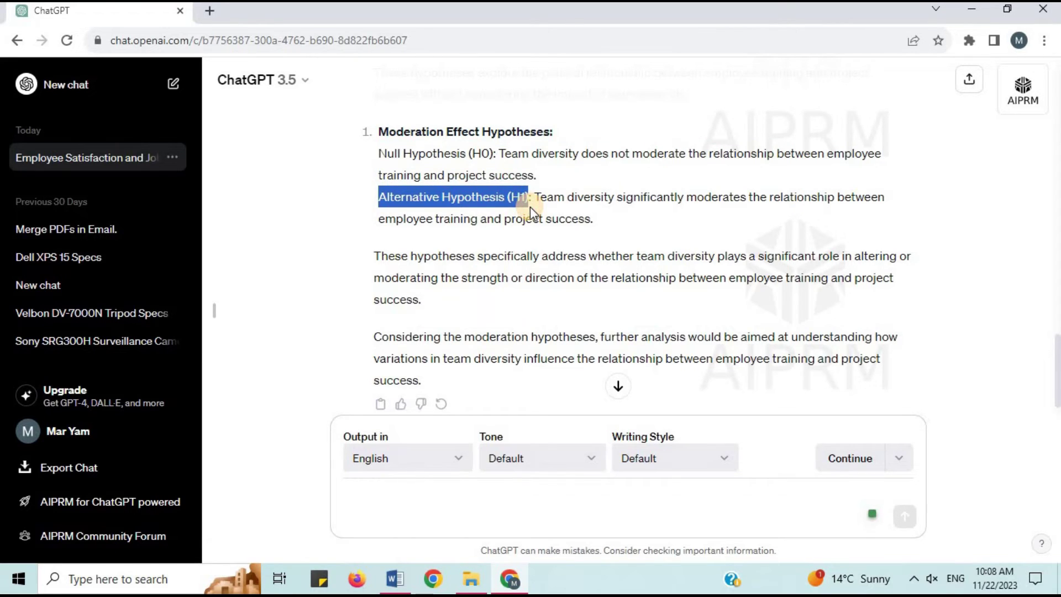
{"action": "left_click_drag", "start_coordinate": [376, 257], "coordinate": [453, 303]}
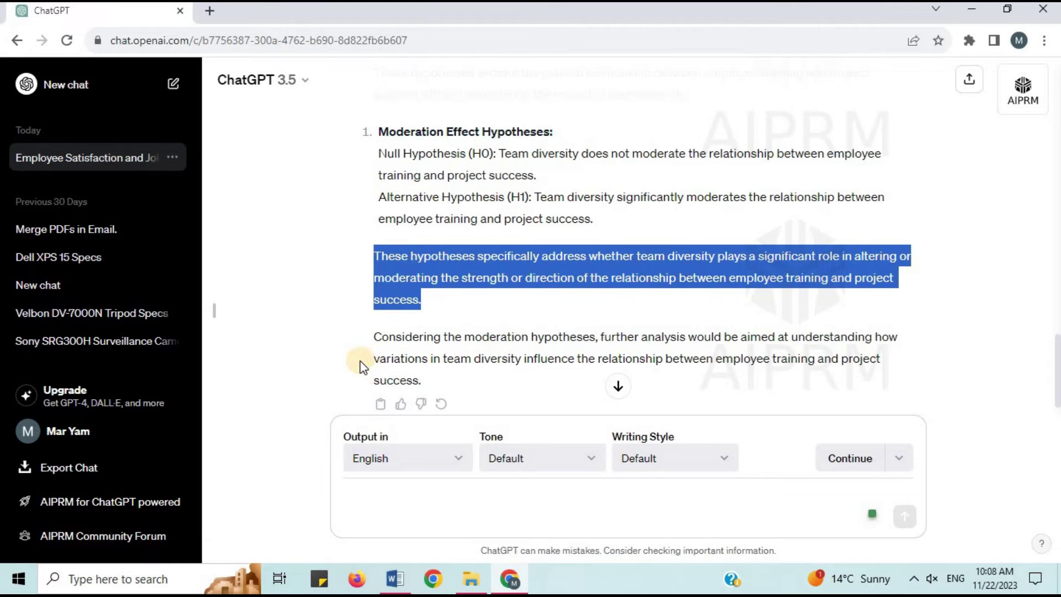
{"action": "left_click_drag", "start_coordinate": [372, 336], "coordinate": [448, 384]}
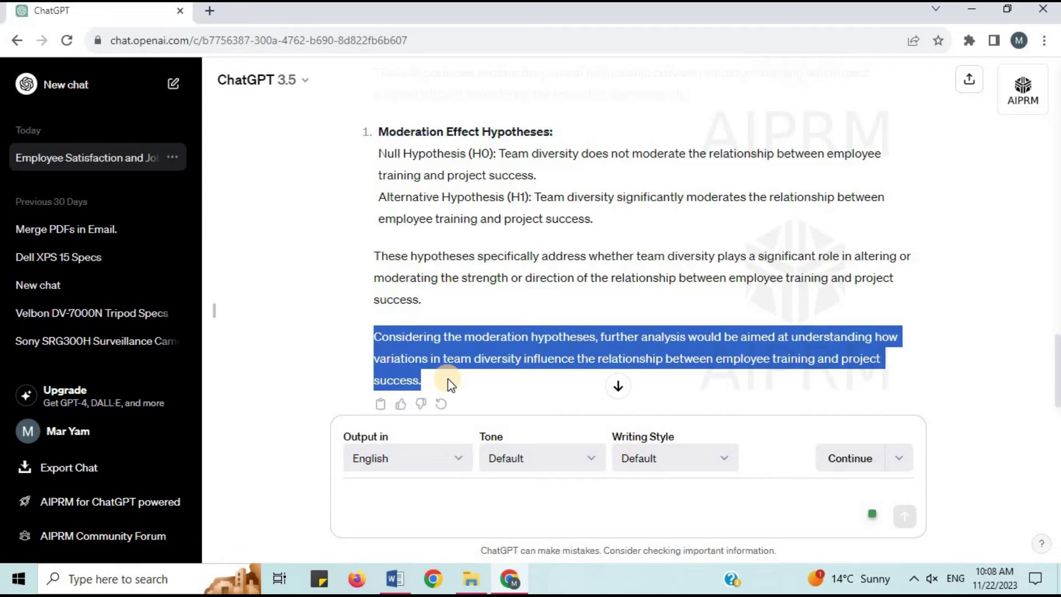
{"action": "left_click", "coordinate": [618, 385]}
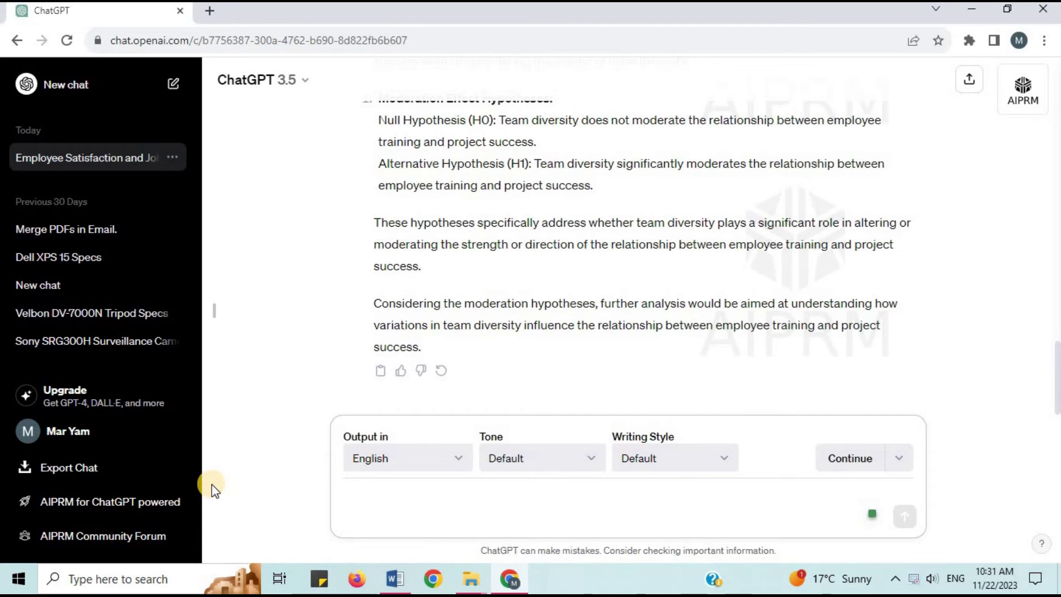
- Send the prompt on organizational culture's indirect effect between leadership style (IV) and employee satisfaction (DV)
{"action": "type", "text": "I propose that organi"}
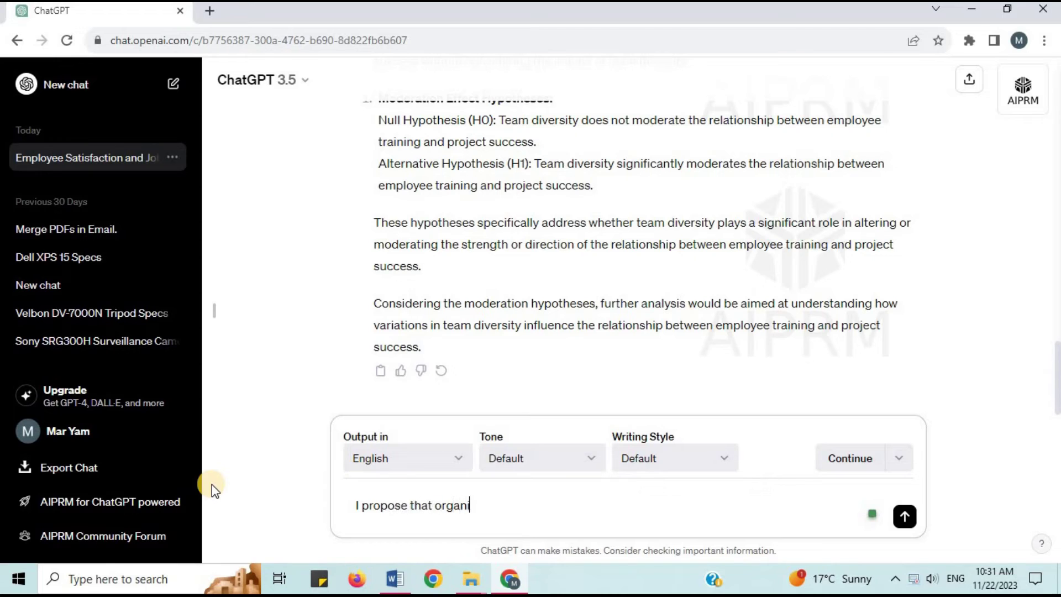
{"action": "type", "text": "zational culture "}
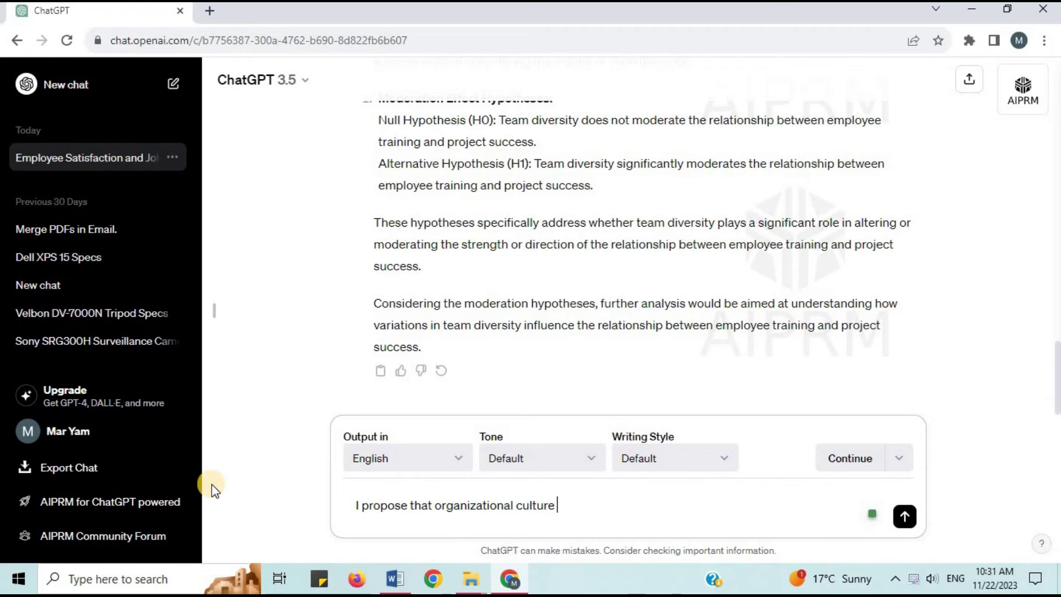
{"action": "type", "text": "has a significan"}
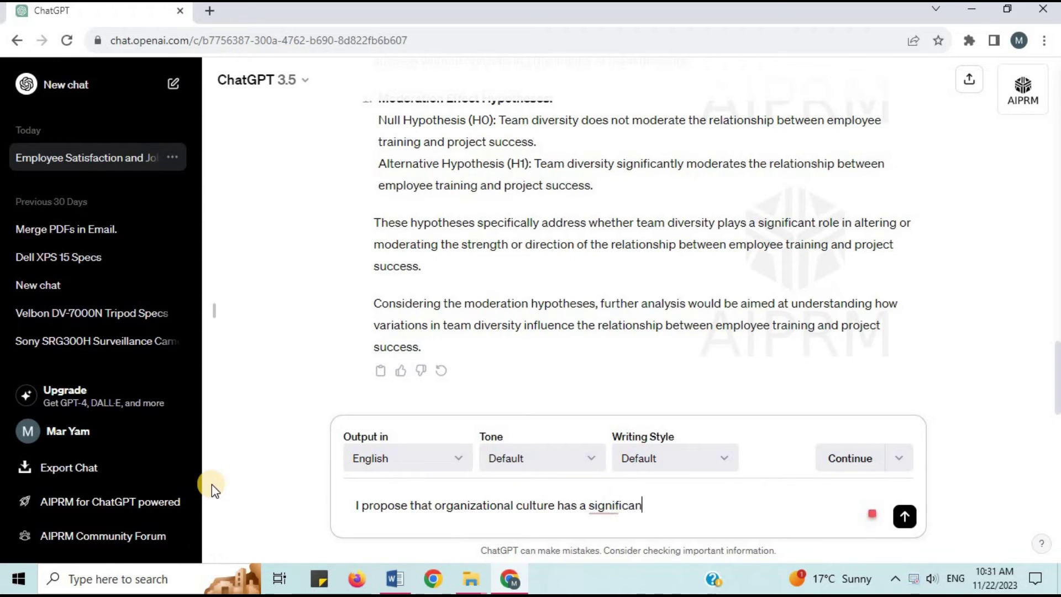
{"action": "type", "text": "t indirect effect on th"}
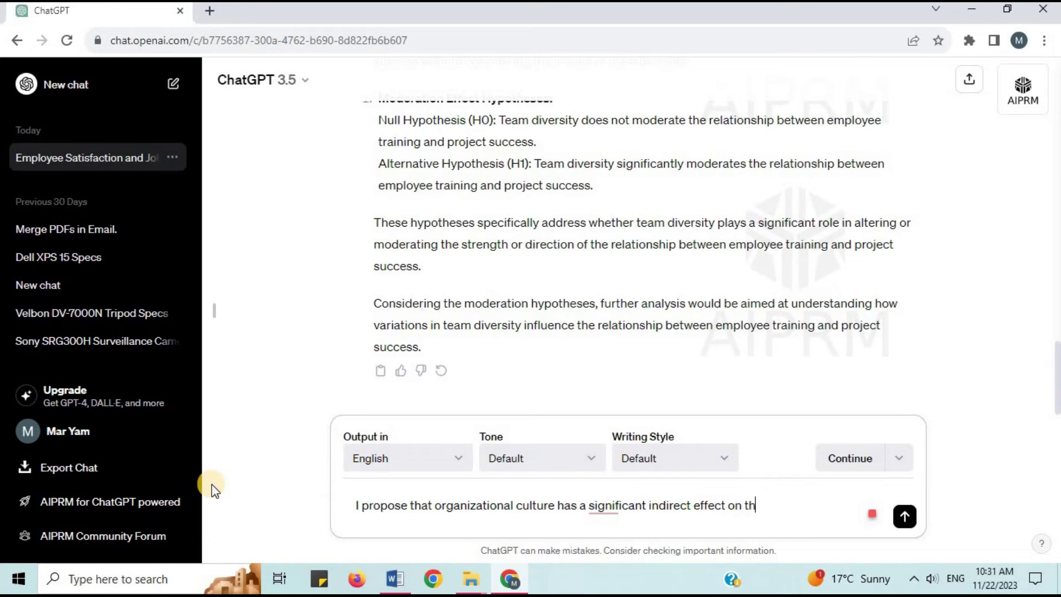
{"action": "type", "text": "e relationship"}
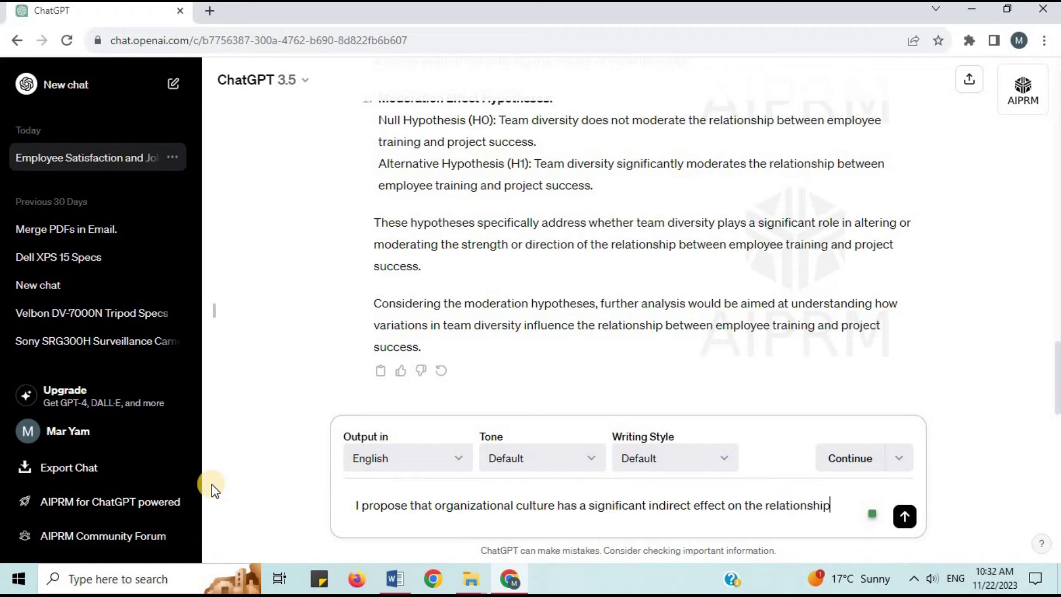
{"action": "type", "text": " between leadership"}
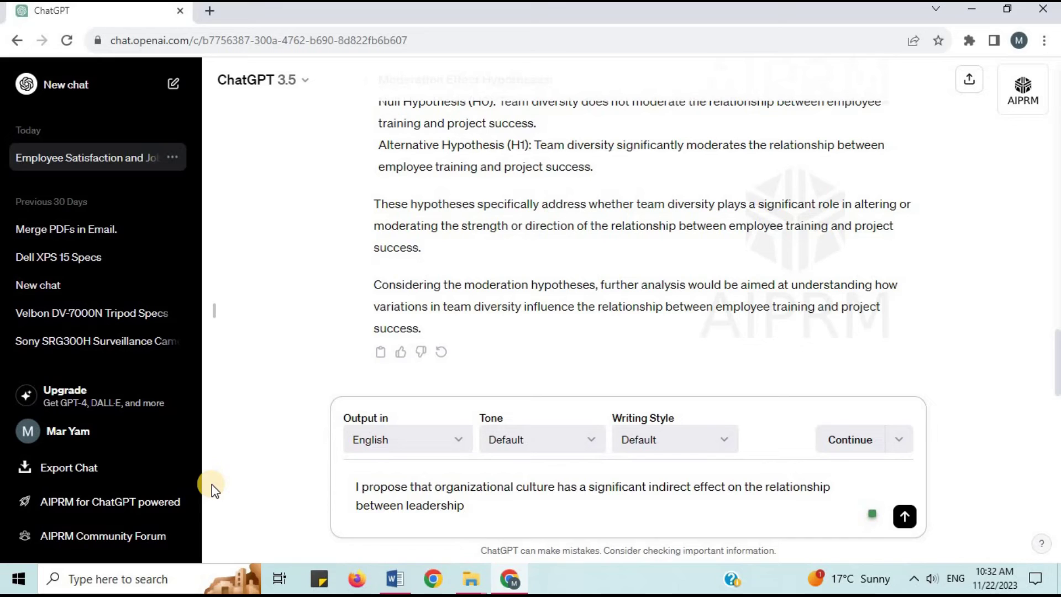
{"action": "type", "text": " style (IV)"}
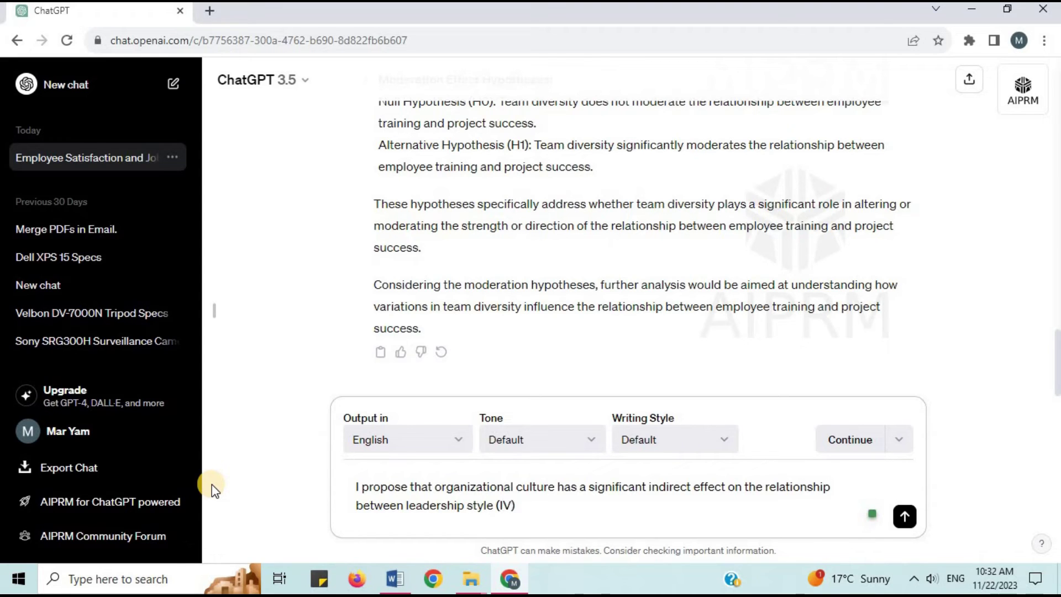
{"action": "type", "text": " and employee s"}
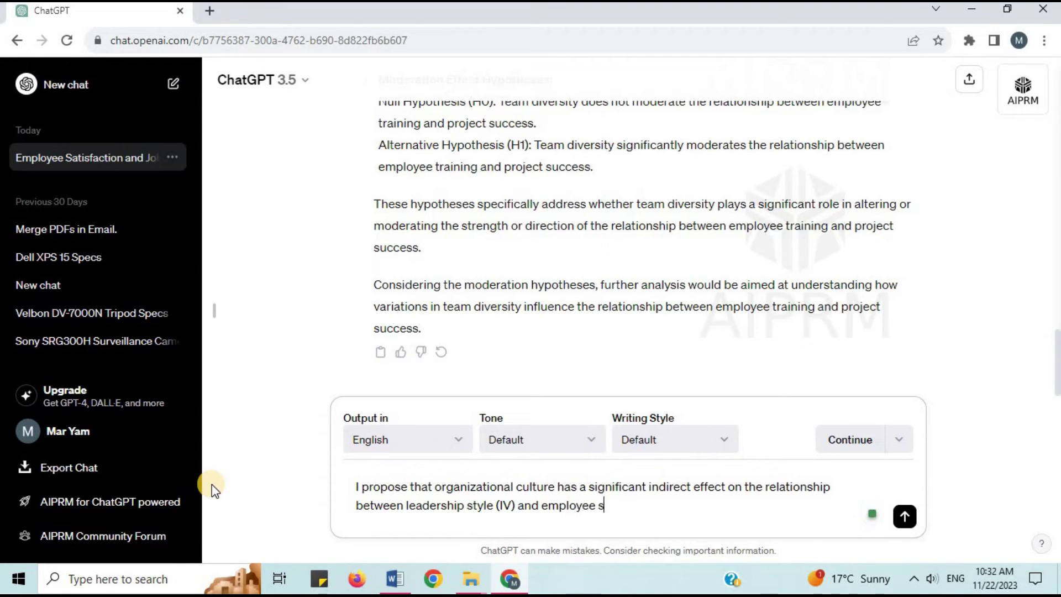
{"action": "type", "text": "atisfaction (DV)"}
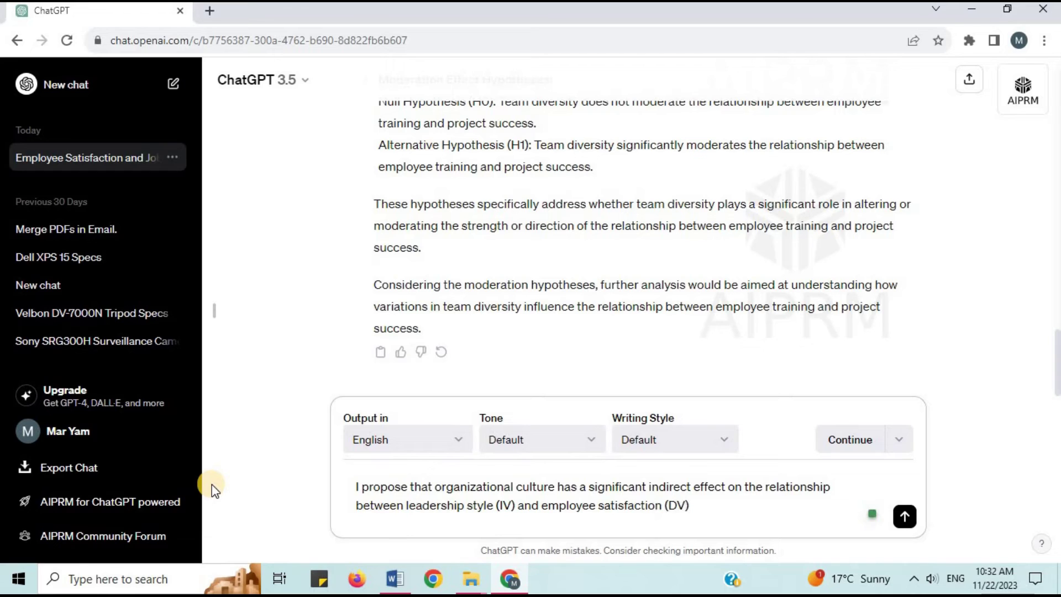
{"action": "type", "text": ". Can you provide me with the"}
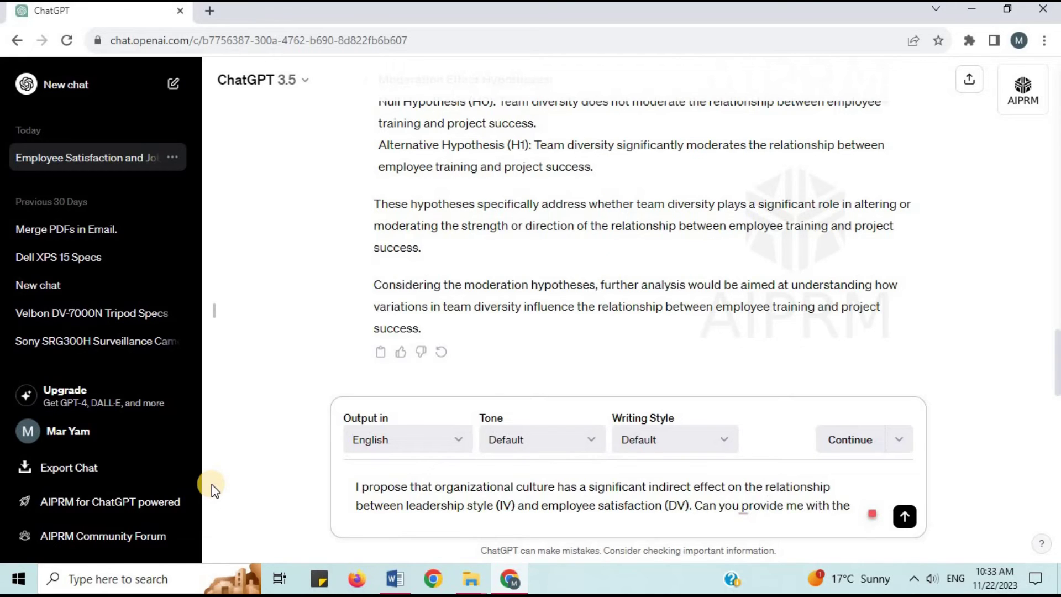
{"action": "type", "text": " hypothesis for this"}
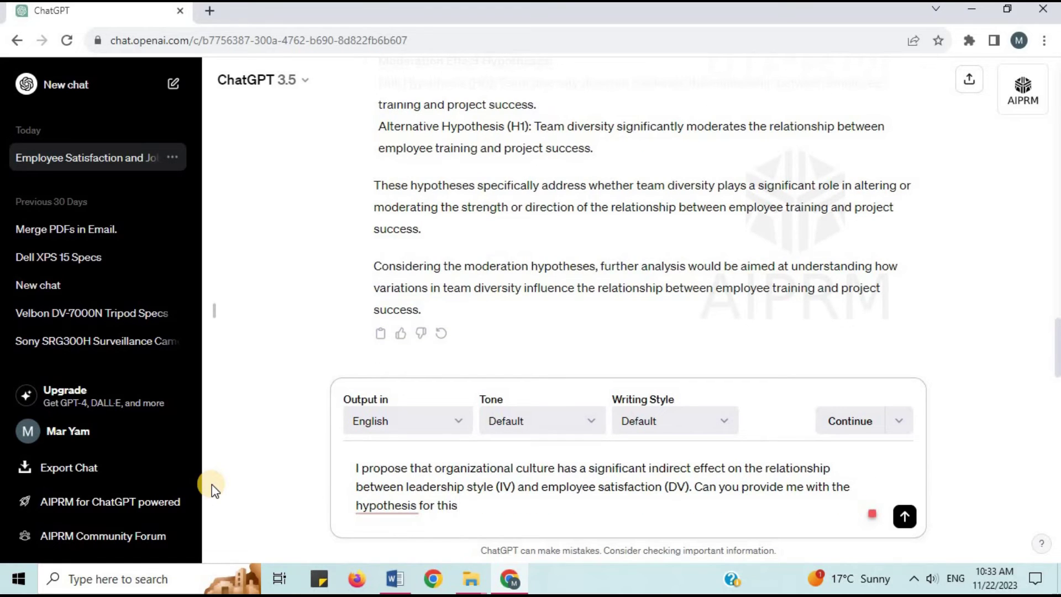
{"action": "type", "text": " indirect effect?"}
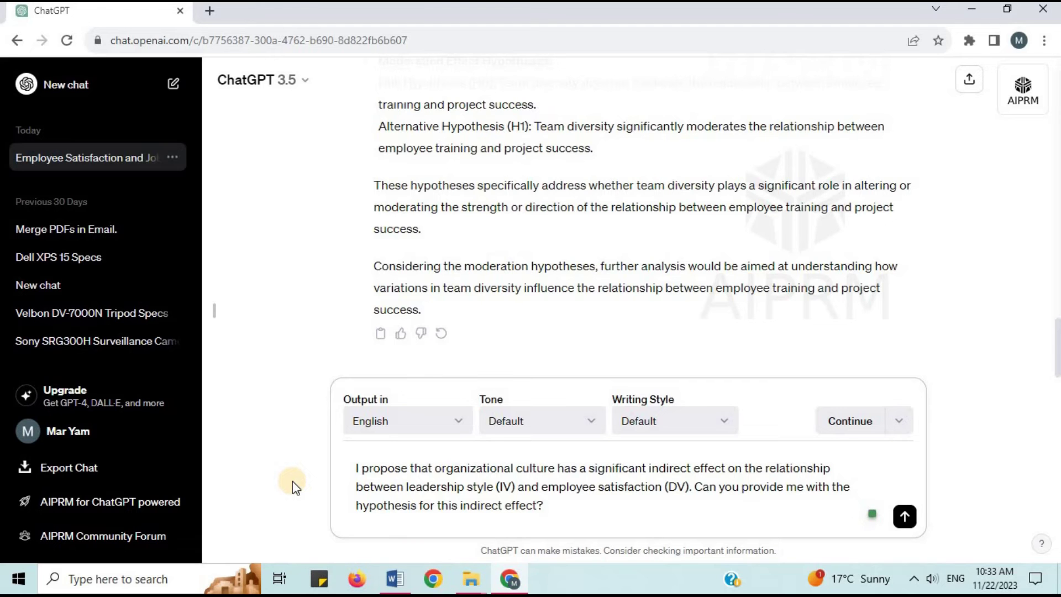
{"action": "key", "text": "Return"}
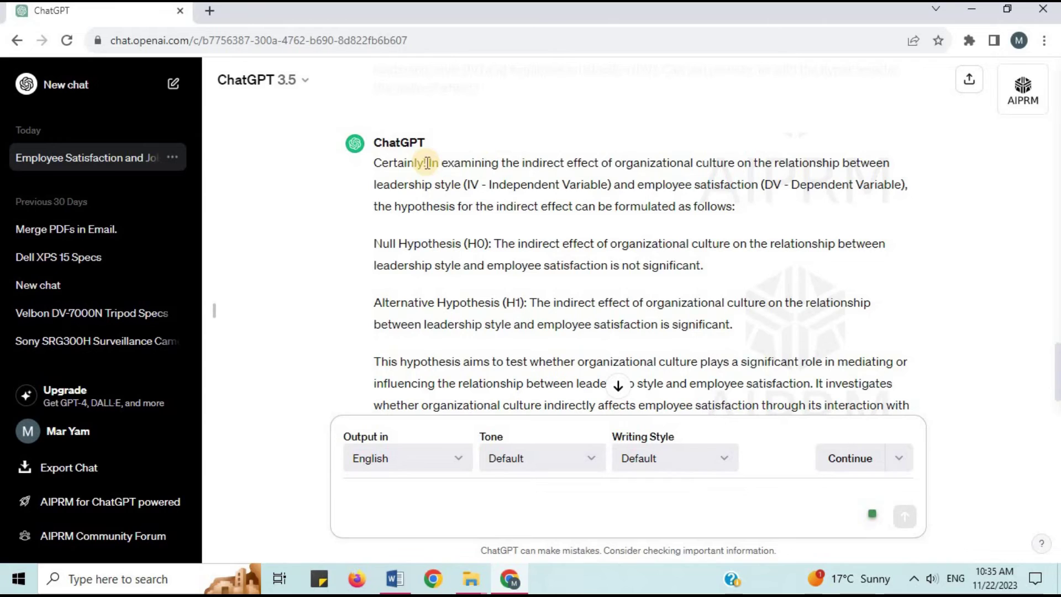
- Highlight the indirect-effect reply's introduction, H0 and H1 labels, and explanation paragraph
{"action": "left_click_drag", "start_coordinate": [427, 163], "coordinate": [742, 216]}
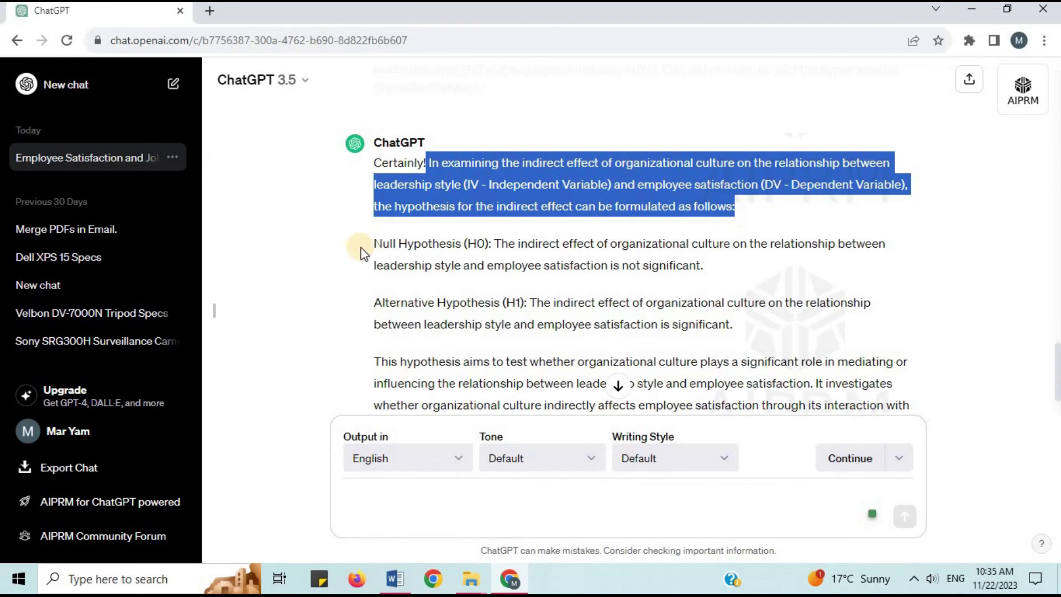
{"action": "left_click_drag", "start_coordinate": [374, 243], "coordinate": [498, 247]}
{"action": "left_click_drag", "start_coordinate": [374, 302], "coordinate": [529, 302]}
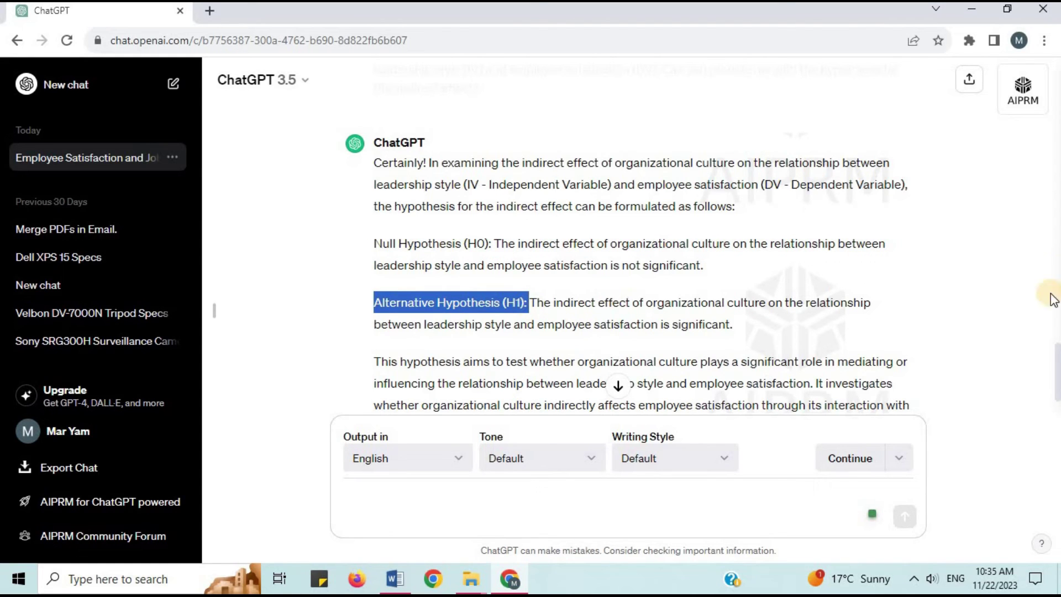
{"action": "scroll", "coordinate": [1056, 359], "scroll_direction": "down", "scroll_amount": 2}
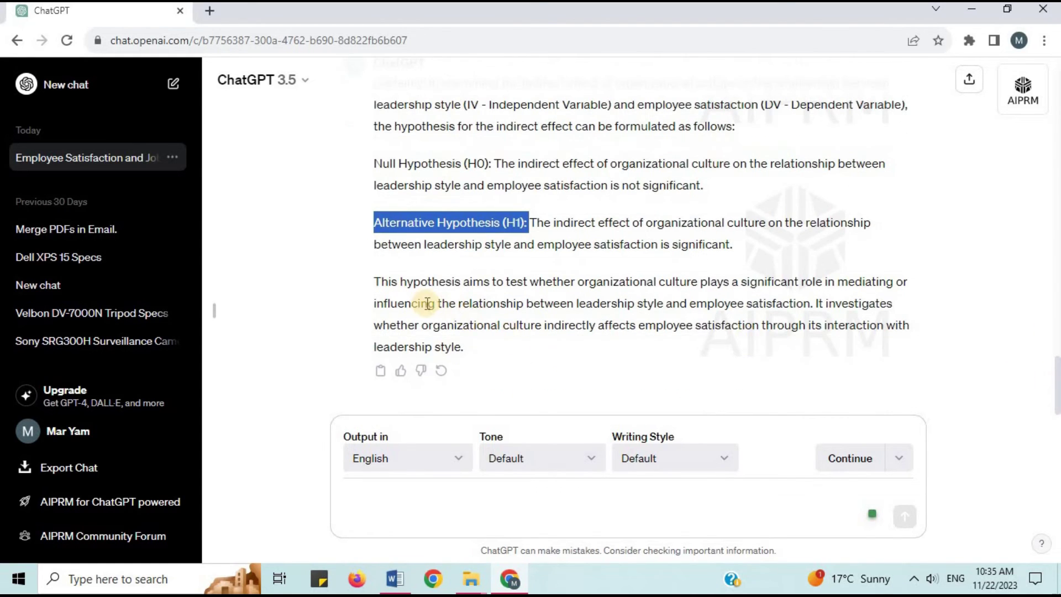
{"action": "left_click_drag", "start_coordinate": [373, 281], "coordinate": [488, 345]}
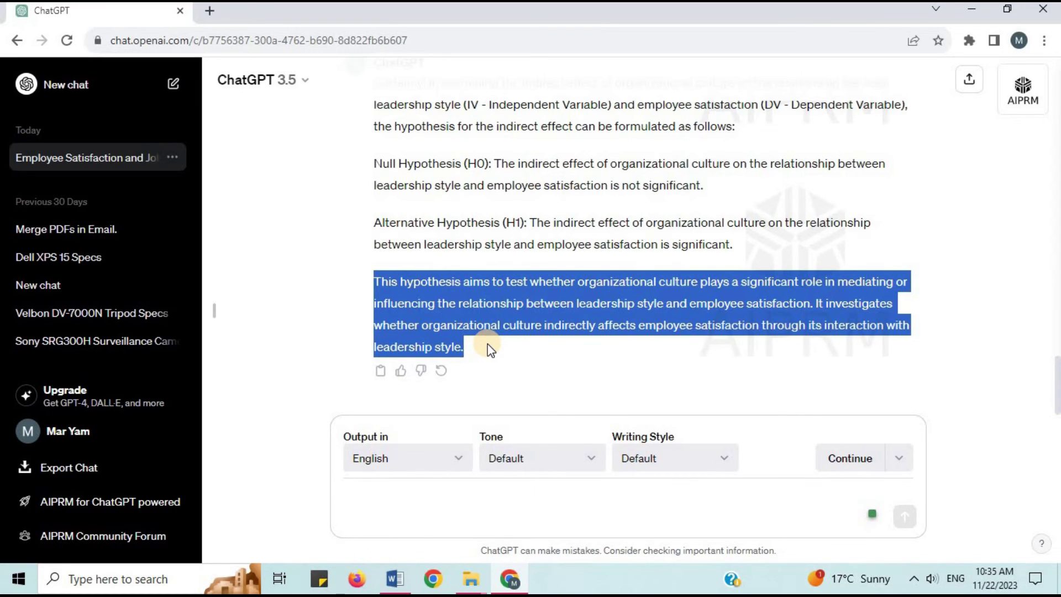
{"action": "left_click", "coordinate": [408, 517]}
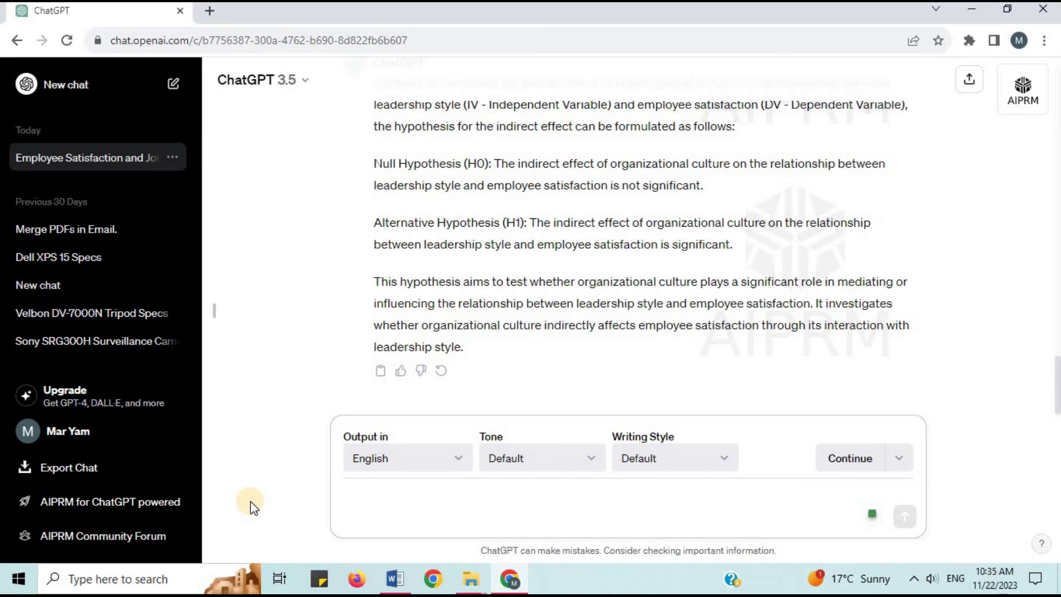
- Type the direct and indirect hypotheses request, putting 'project success, and knowledge sharing.' on a second line
{"action": "type", "text": "Provide me with all"}
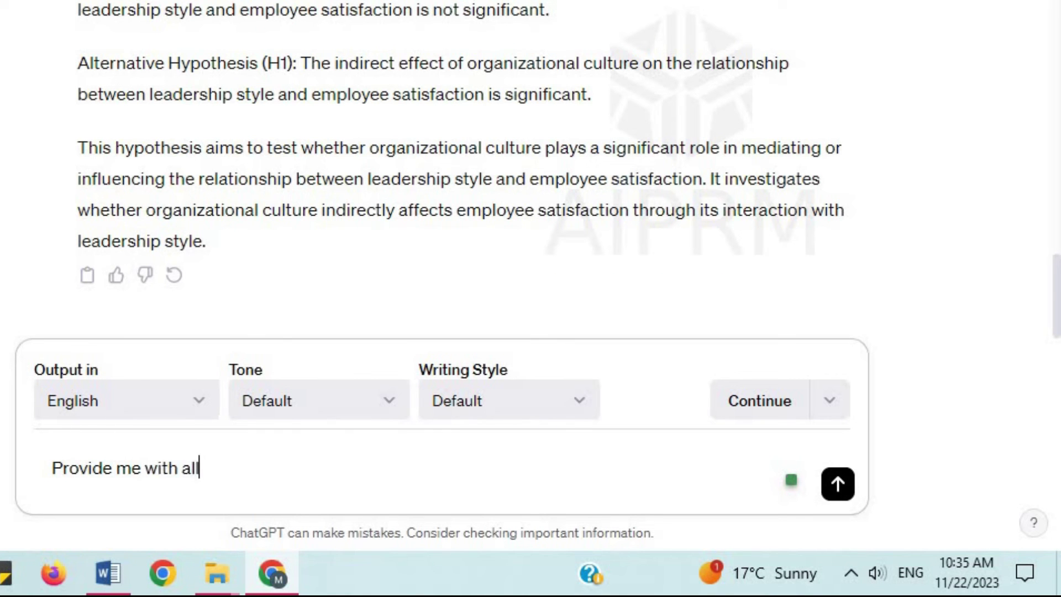
{"action": "type", "text": " possible direct and indirect "}
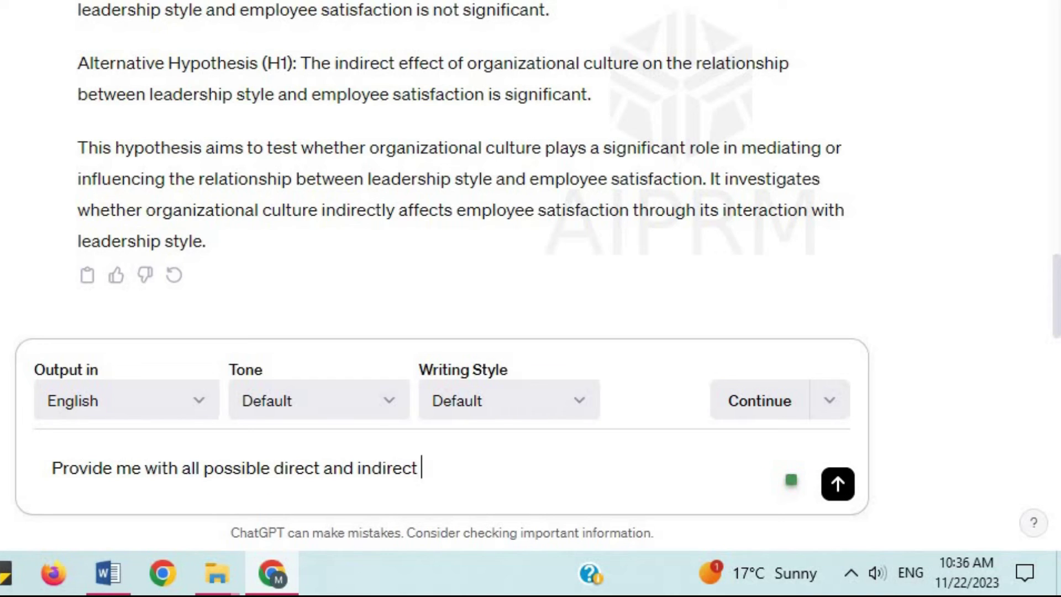
{"action": "type", "text": "hypotheses f"}
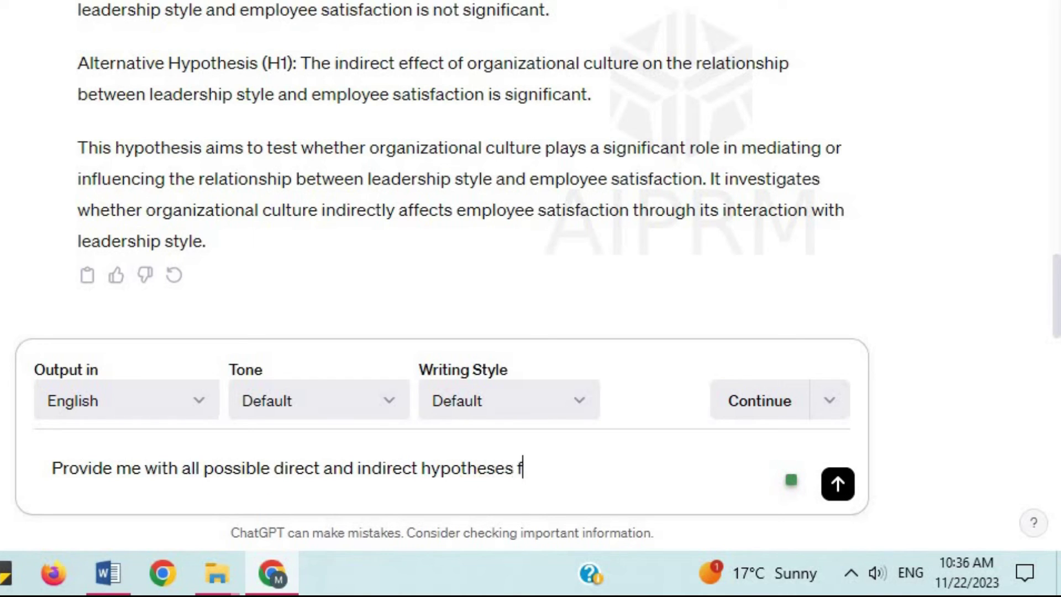
{"action": "type", "text": "or the variable tea"}
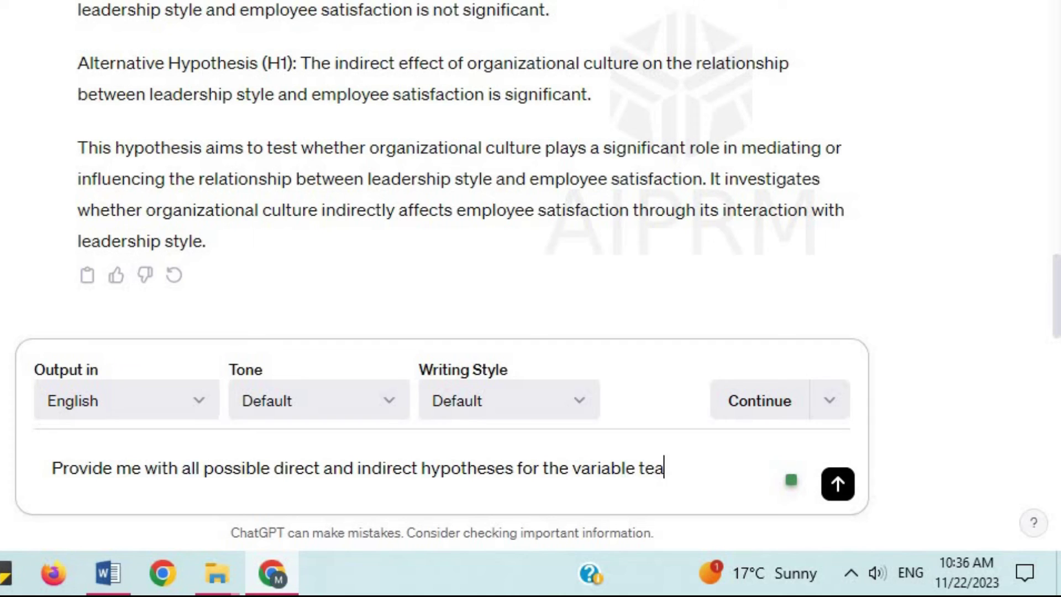
{"action": "type", "text": "m collab"}
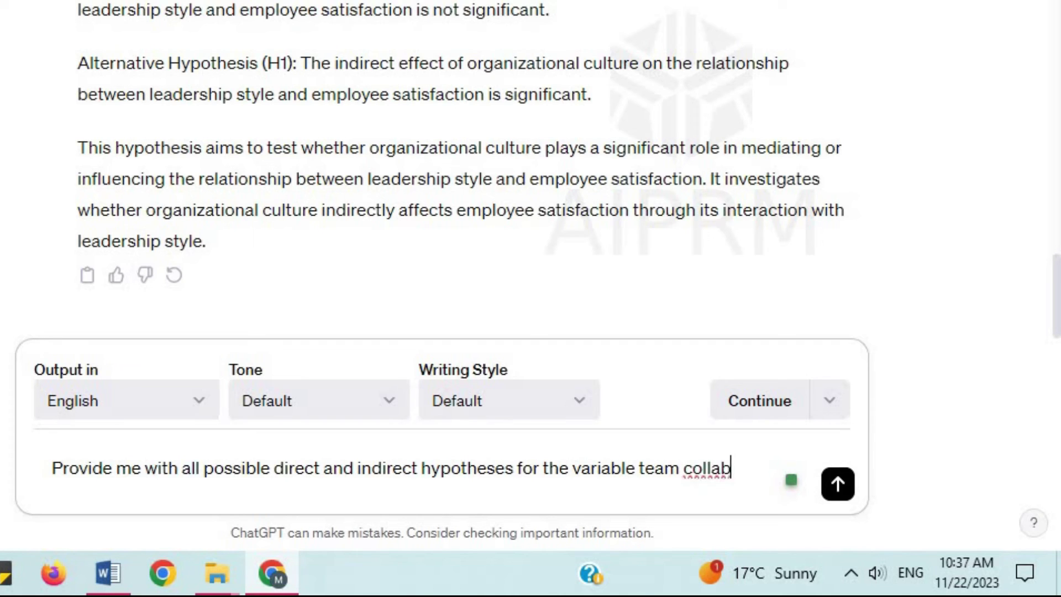
{"action": "type", "text": "oration."}
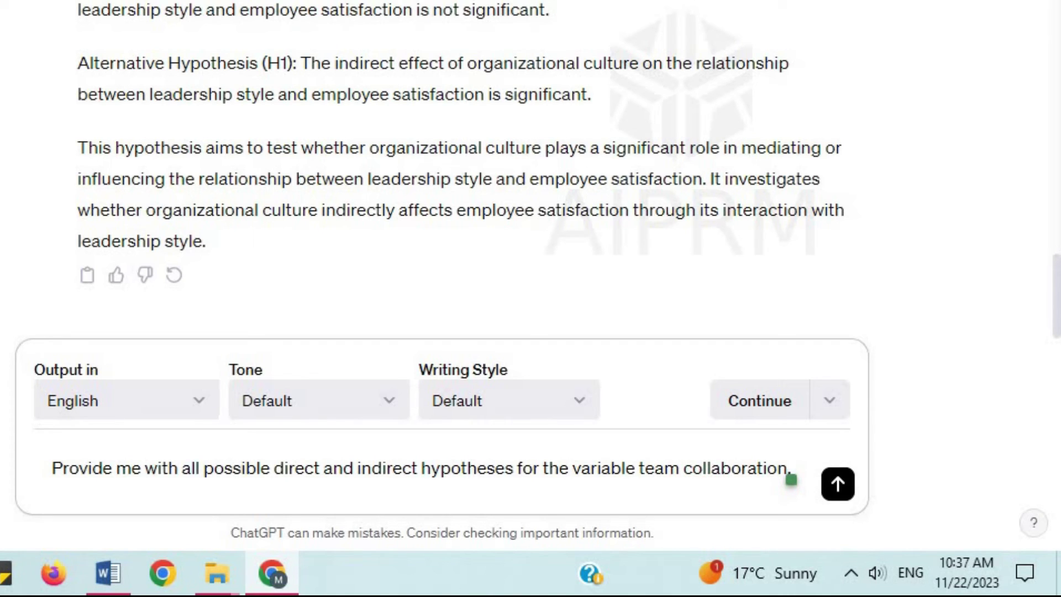
{"action": "key", "text": "shift+Return"}
{"action": "type", "text": "project"}
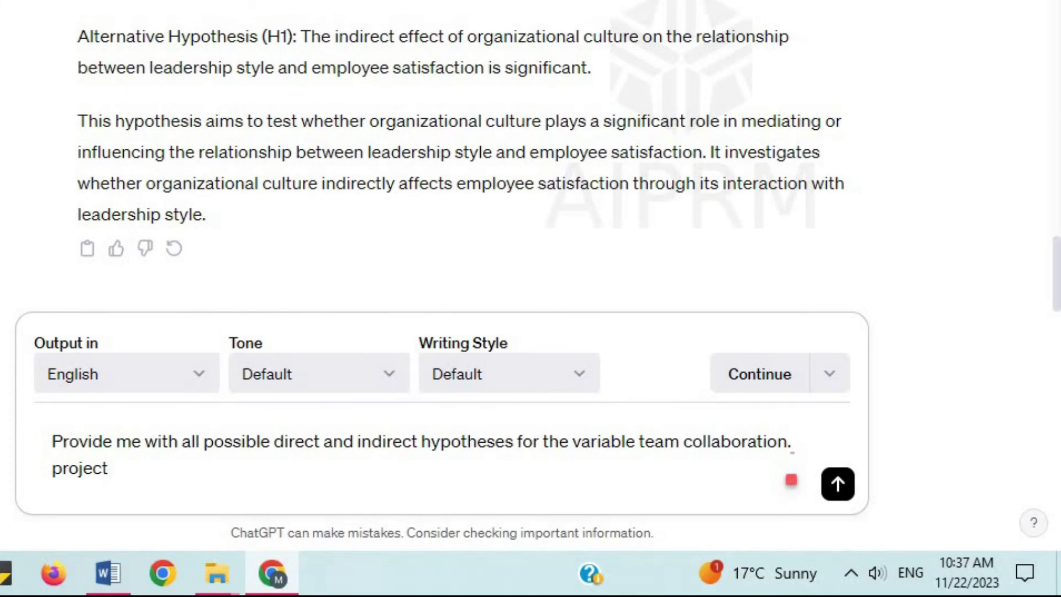
{"action": "type", "text": " success, and knowledge"}
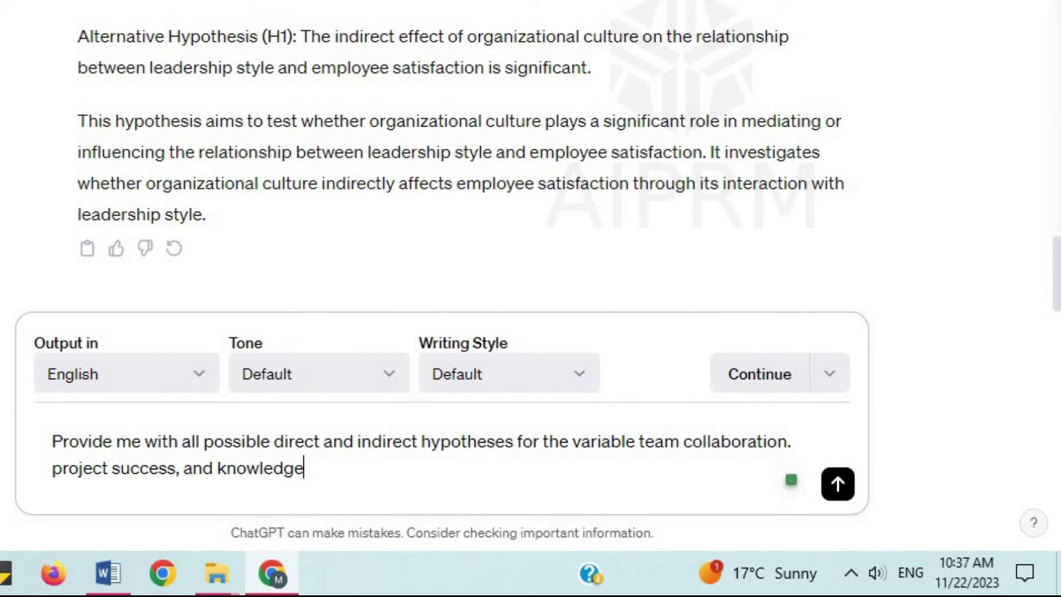
{"action": "type", "text": " sharing."}
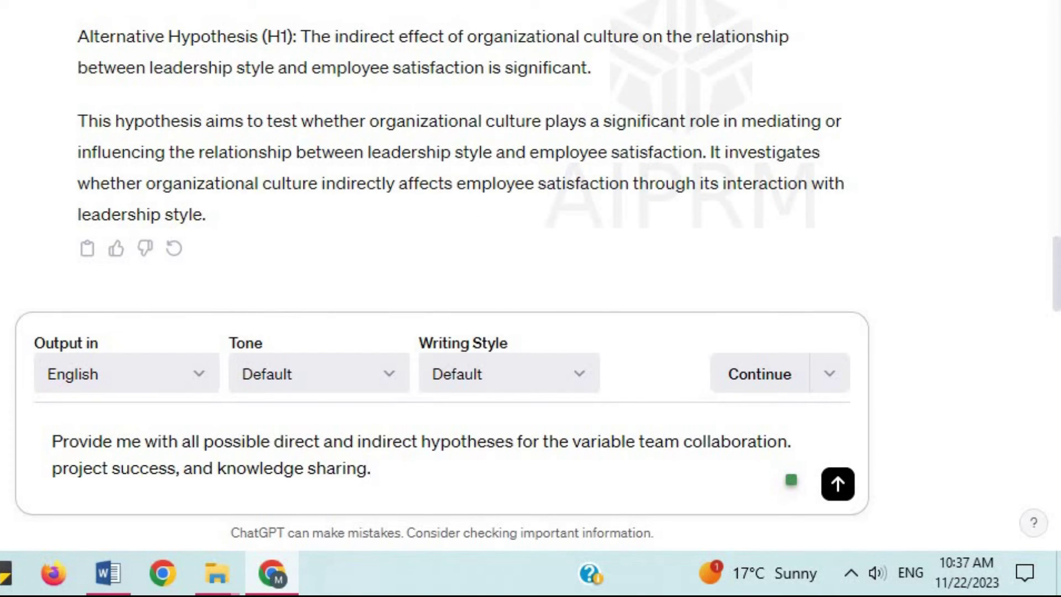
- Send the hypotheses prompt and highlight the reply's opening sentence
{"action": "key", "text": "Return"}
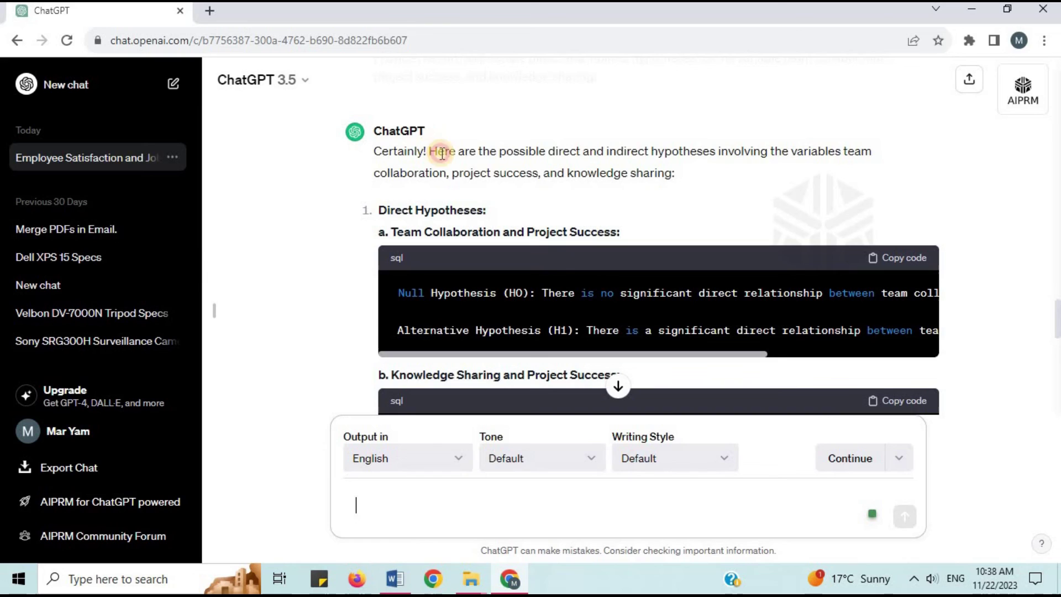
{"action": "left_click_drag", "start_coordinate": [430, 152], "coordinate": [479, 155]}
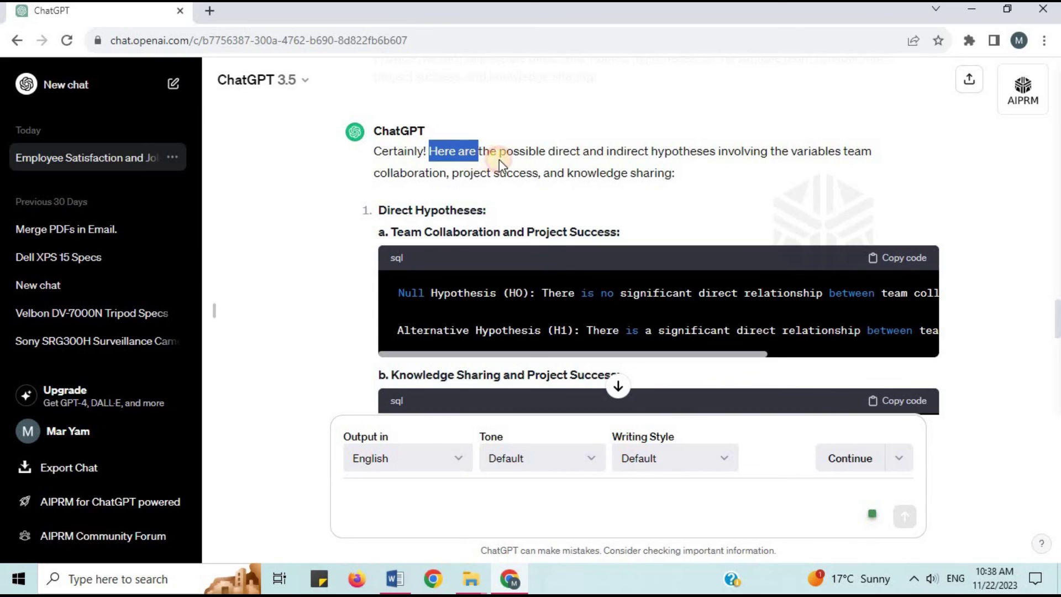
{"action": "left_click_drag", "start_coordinate": [589, 158], "coordinate": [697, 178]}
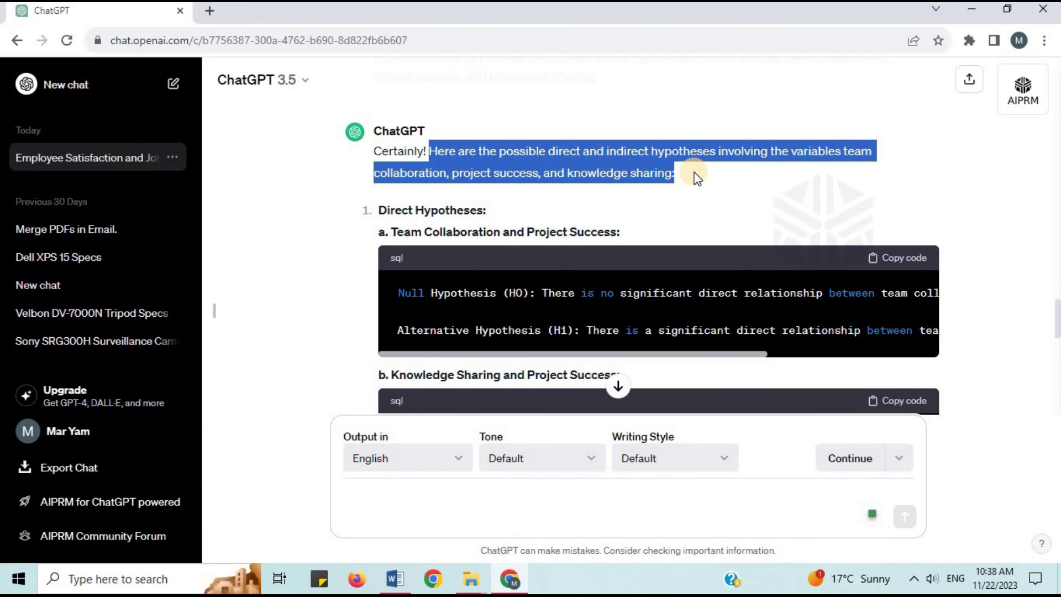
- Highlight the Direct Hypotheses heading, the Team Collaboration and Project Success heading, and its H0/H1 labels
{"action": "left_click_drag", "start_coordinate": [378, 210], "coordinate": [503, 203]}
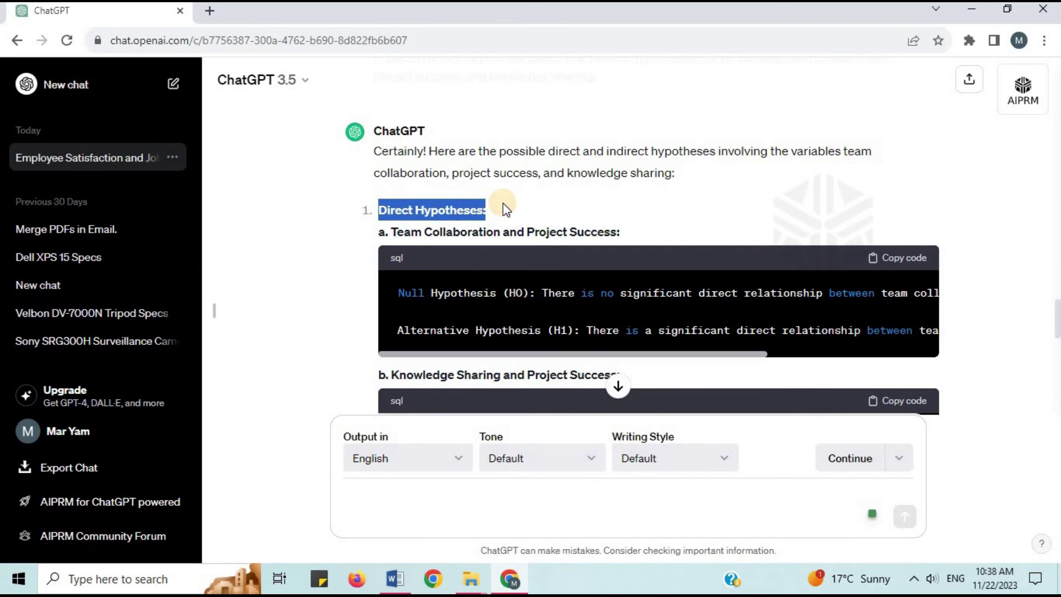
{"action": "left_click_drag", "start_coordinate": [391, 232], "coordinate": [629, 236]}
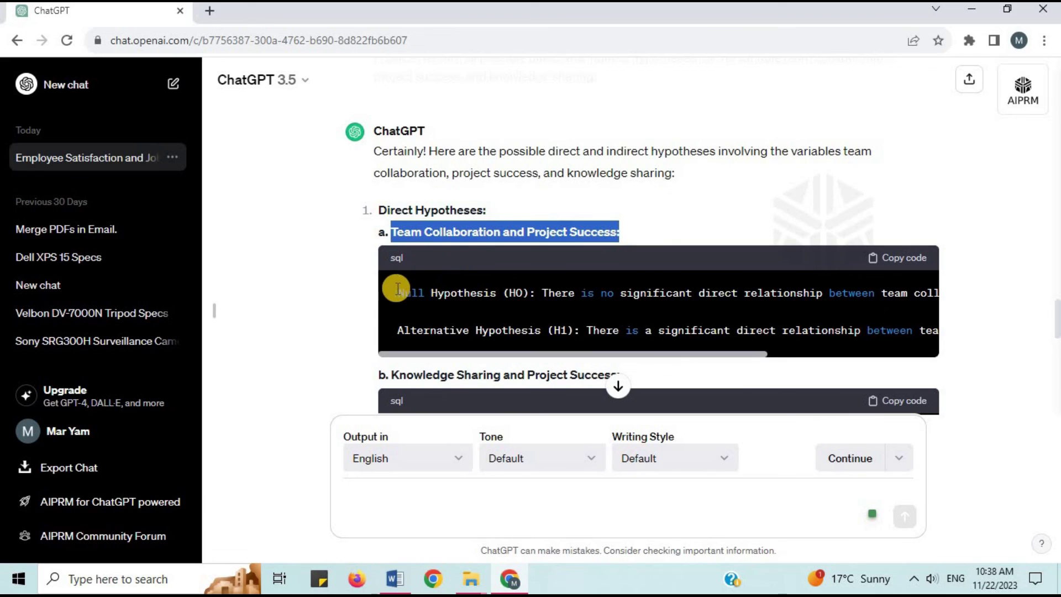
{"action": "left_click_drag", "start_coordinate": [397, 292], "coordinate": [529, 291]}
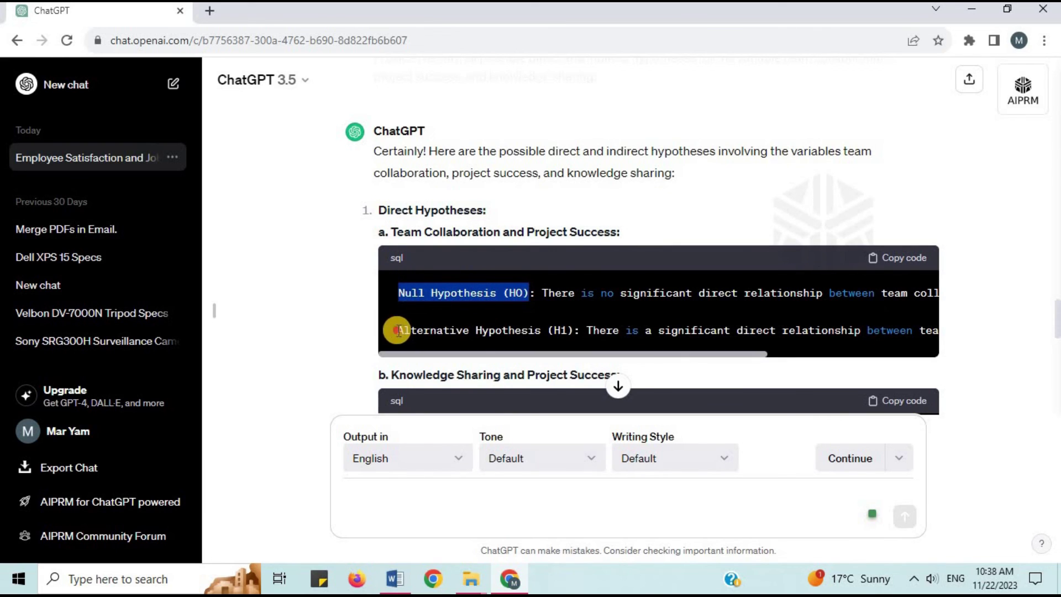
{"action": "left_click_drag", "start_coordinate": [398, 329], "coordinate": [493, 340]}
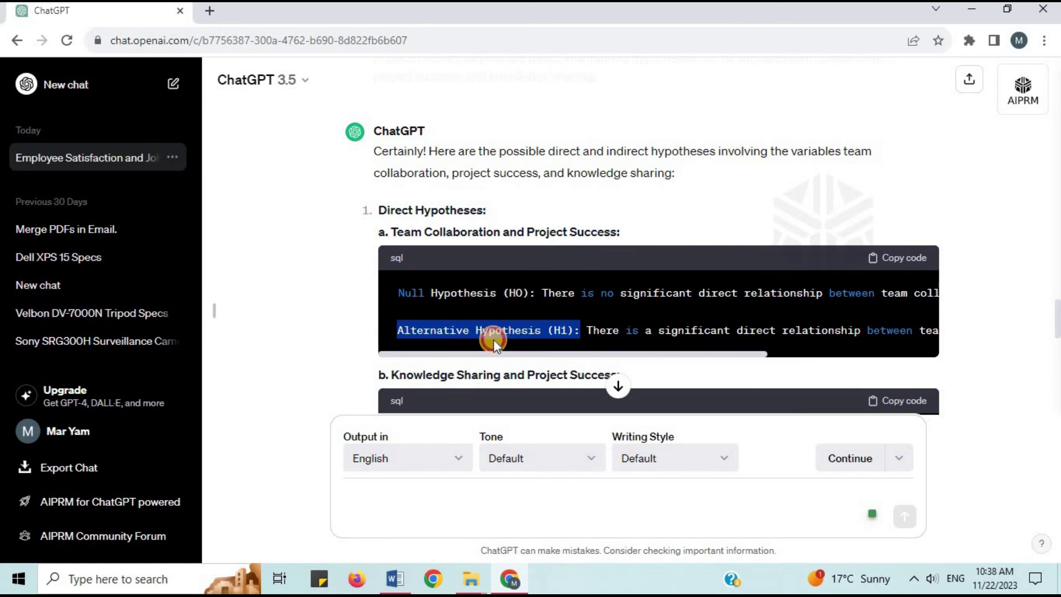
{"action": "left_click", "coordinate": [493, 339]}
- Highlight the Knowledge Sharing and Project Success hypotheses, then the Indirect Hypotheses (Mediation) headings
{"action": "left_click_drag", "start_coordinate": [1053, 318], "coordinate": [1053, 339]}
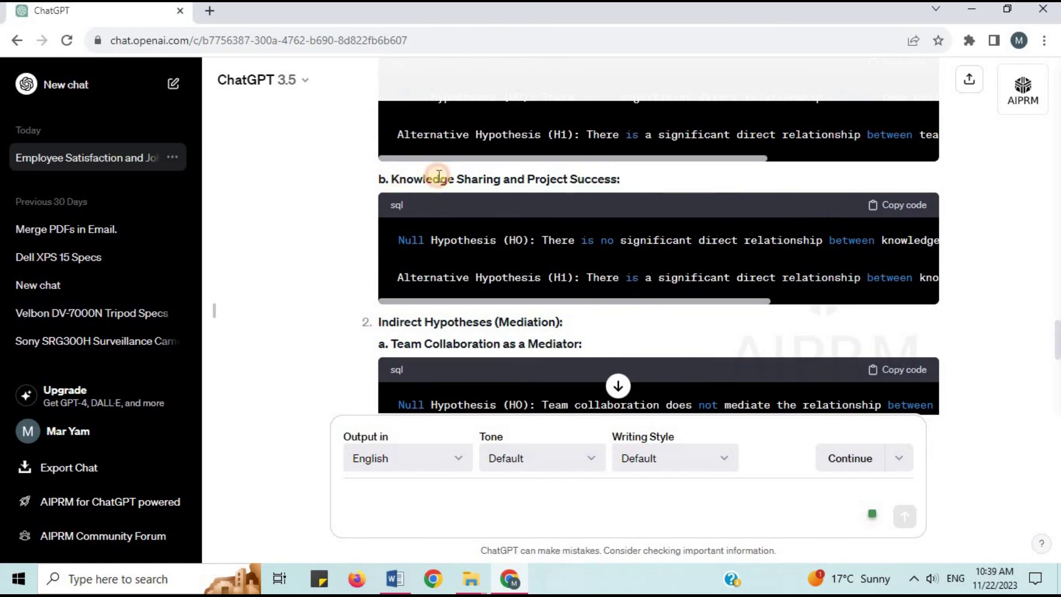
{"action": "left_click_drag", "start_coordinate": [438, 175], "coordinate": [635, 180]}
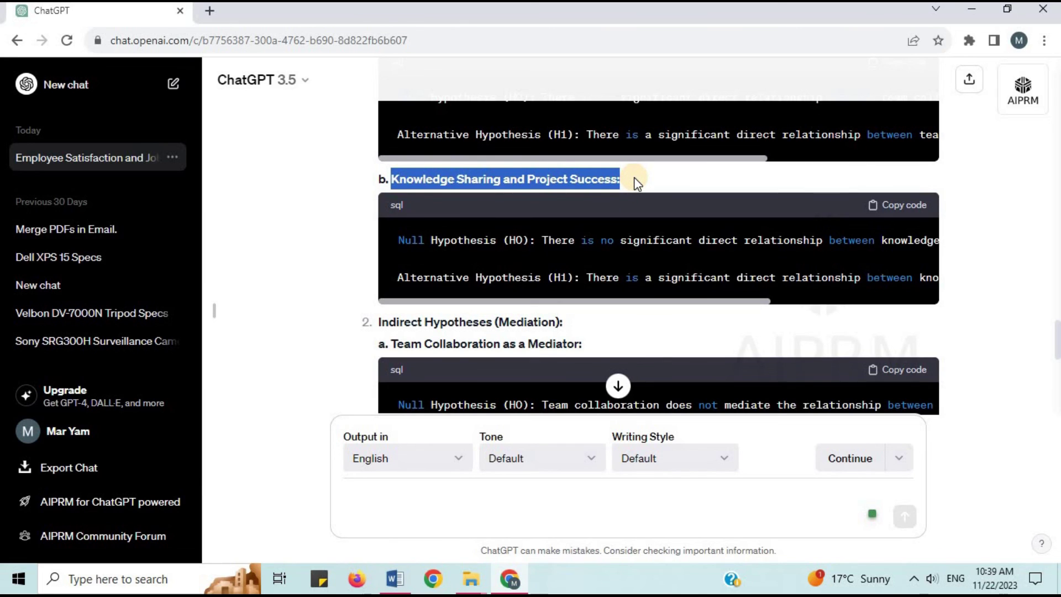
{"action": "left_click_drag", "start_coordinate": [397, 240], "coordinate": [540, 242]}
{"action": "left_click_drag", "start_coordinate": [398, 277], "coordinate": [578, 277]}
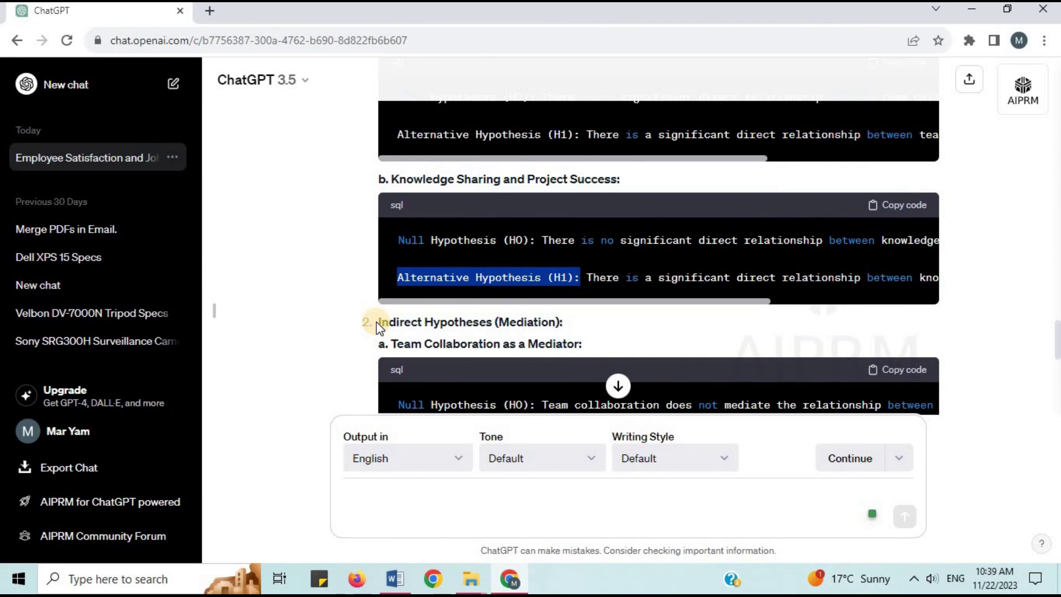
{"action": "left_click_drag", "start_coordinate": [379, 323], "coordinate": [586, 323]}
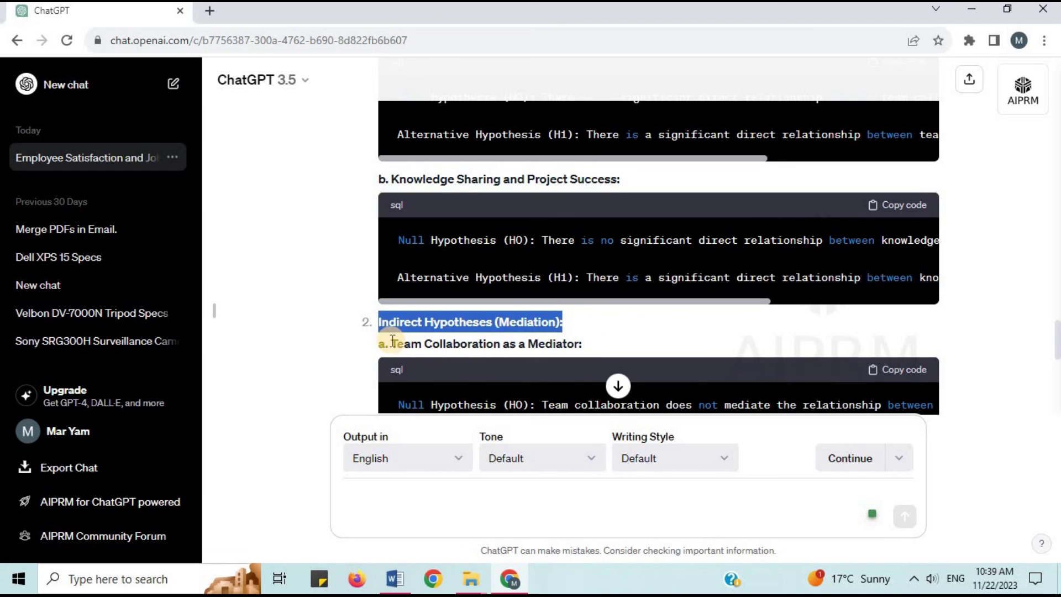
{"action": "left_click_drag", "start_coordinate": [391, 344], "coordinate": [609, 344]}
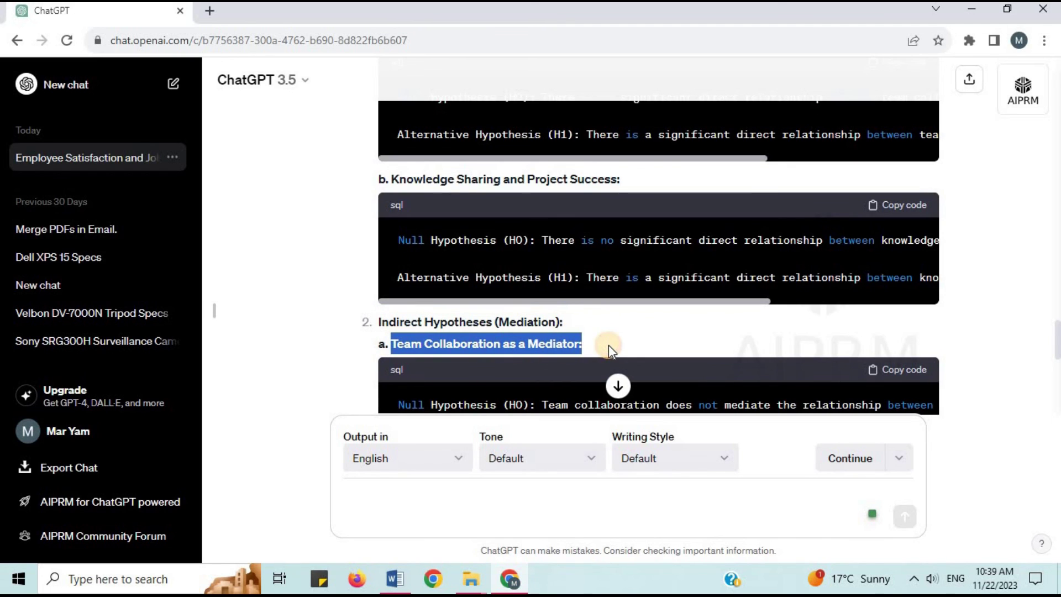
- Highlight the mediation H0/H1 labels, the Knowledge Sharing as a Mediator heading and the closing summary
{"action": "scroll", "coordinate": [507, 211], "scroll_direction": "down", "scroll_amount": 4}
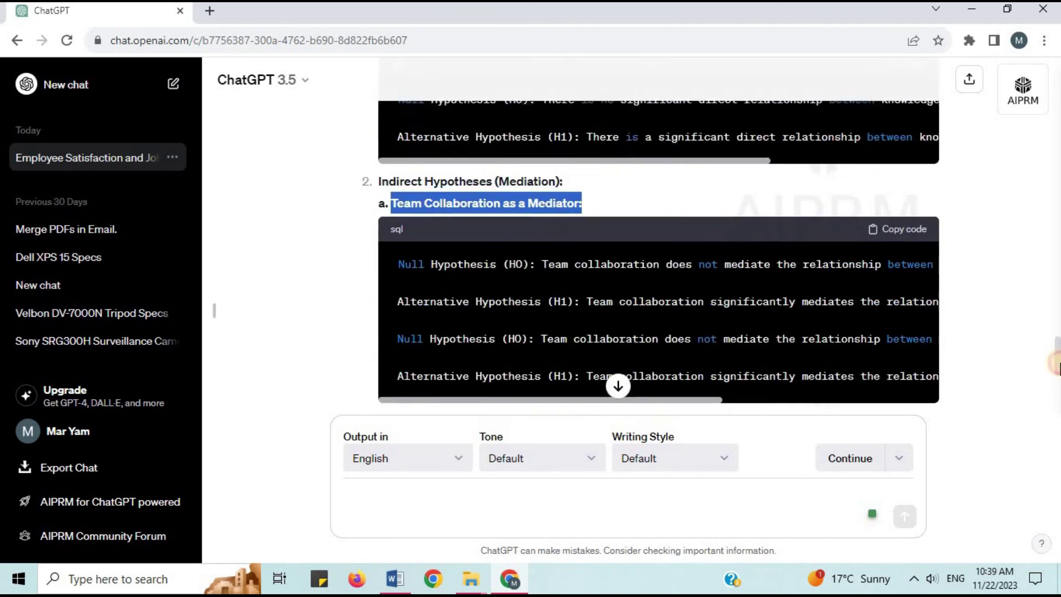
{"action": "left_click_drag", "start_coordinate": [404, 201], "coordinate": [545, 201]}
{"action": "left_click_drag", "start_coordinate": [397, 238], "coordinate": [580, 239]}
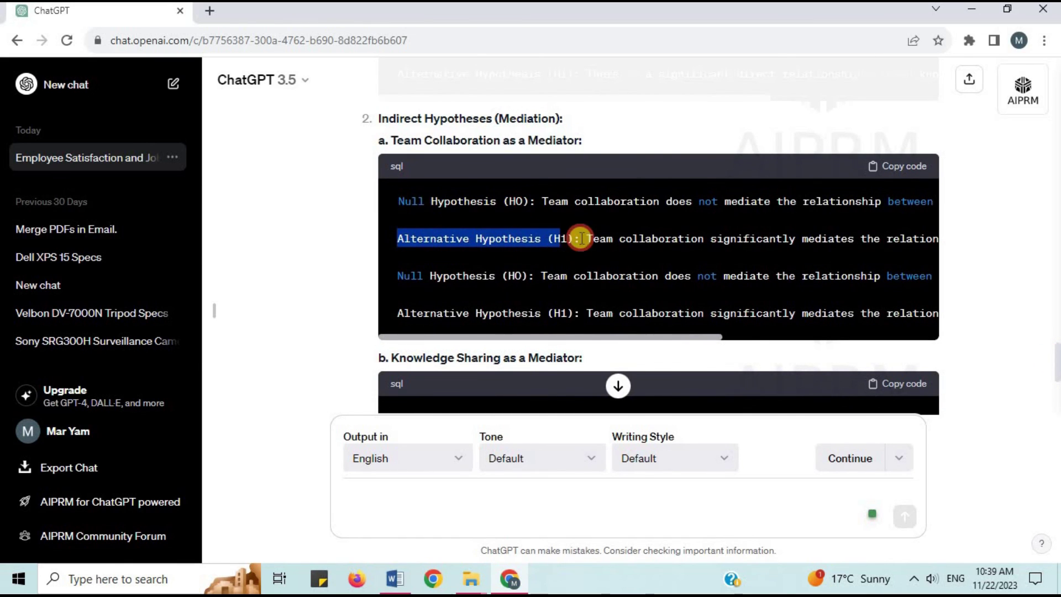
{"action": "left_click", "coordinate": [377, 264]}
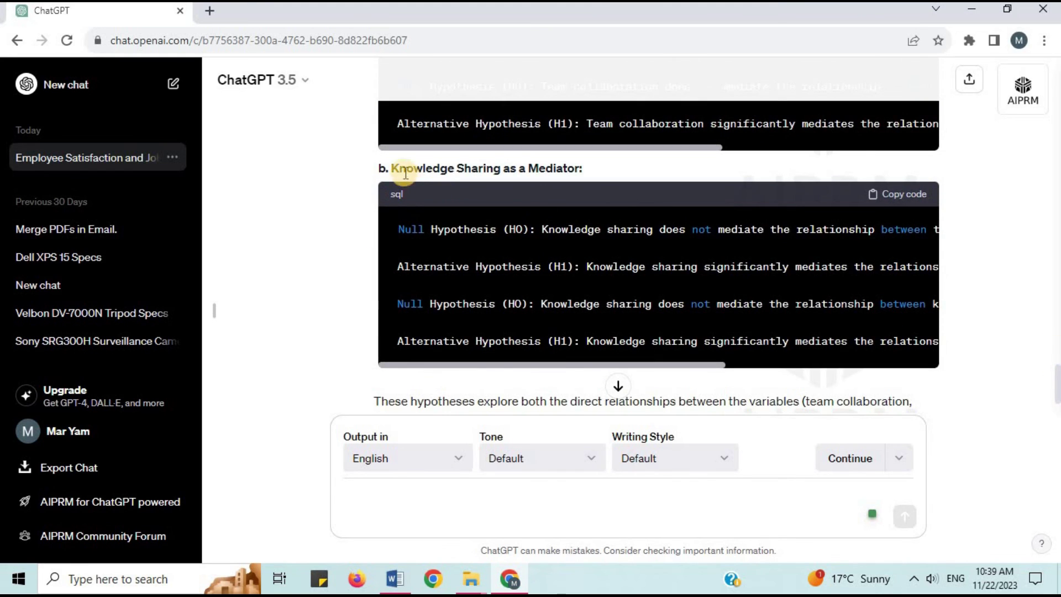
{"action": "left_click_drag", "start_coordinate": [396, 168], "coordinate": [616, 169]}
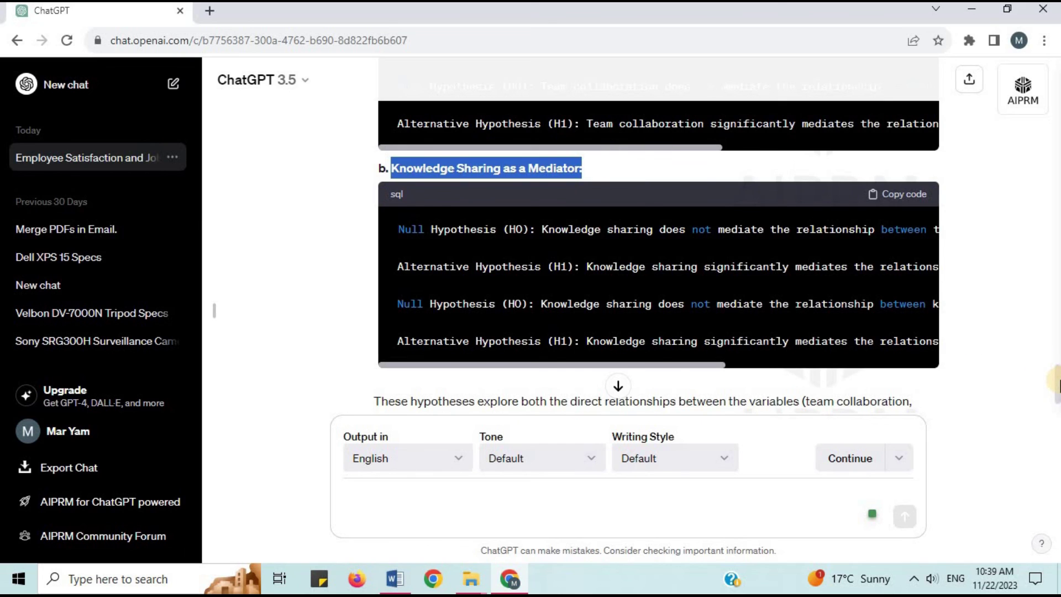
{"action": "scroll", "coordinate": [1055, 409], "scroll_direction": "down", "scroll_amount": 1}
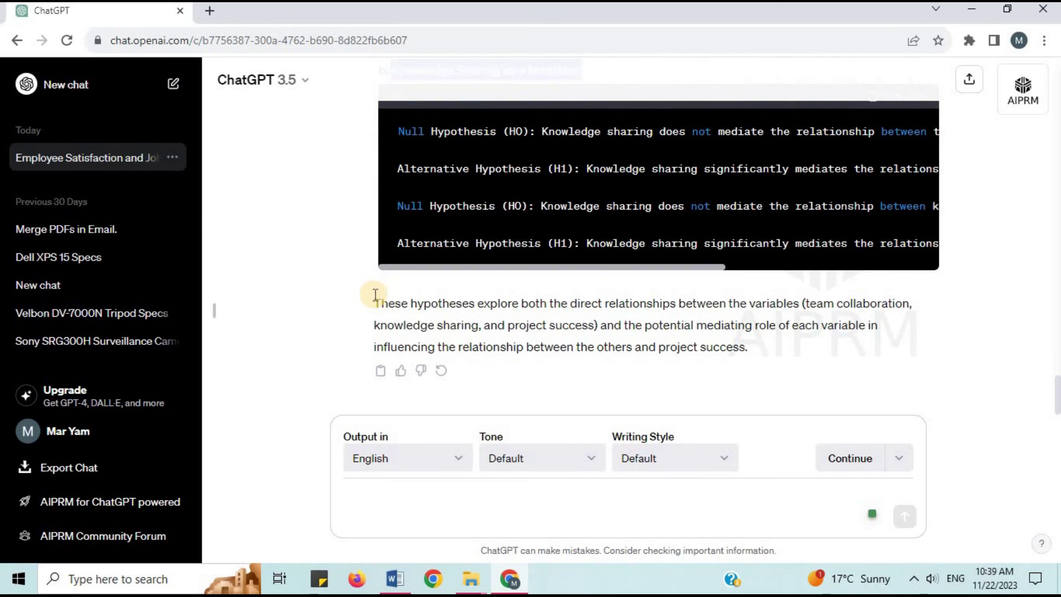
{"action": "left_click_drag", "start_coordinate": [375, 295], "coordinate": [816, 345]}
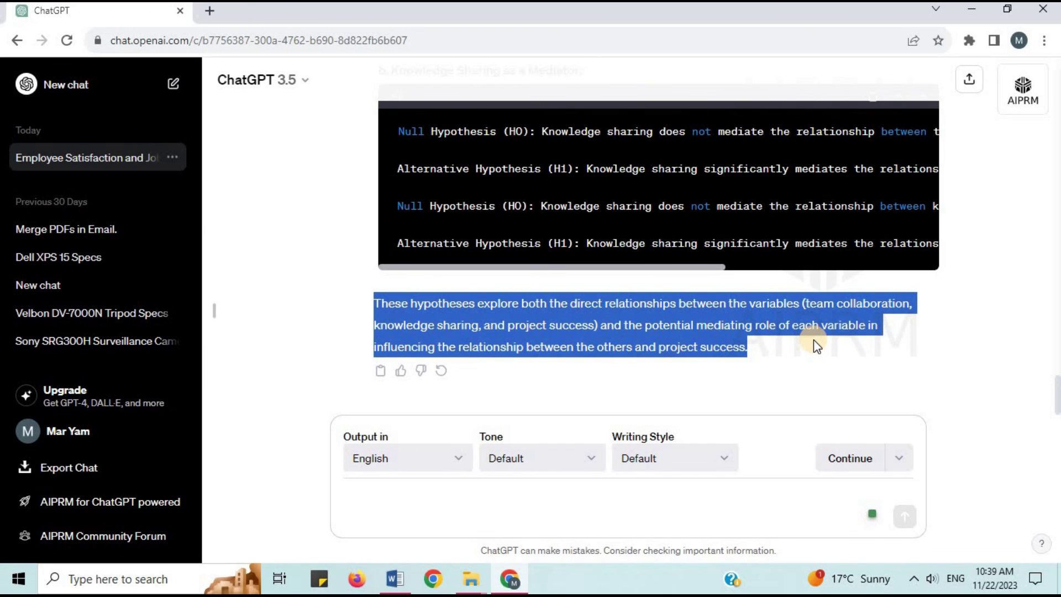